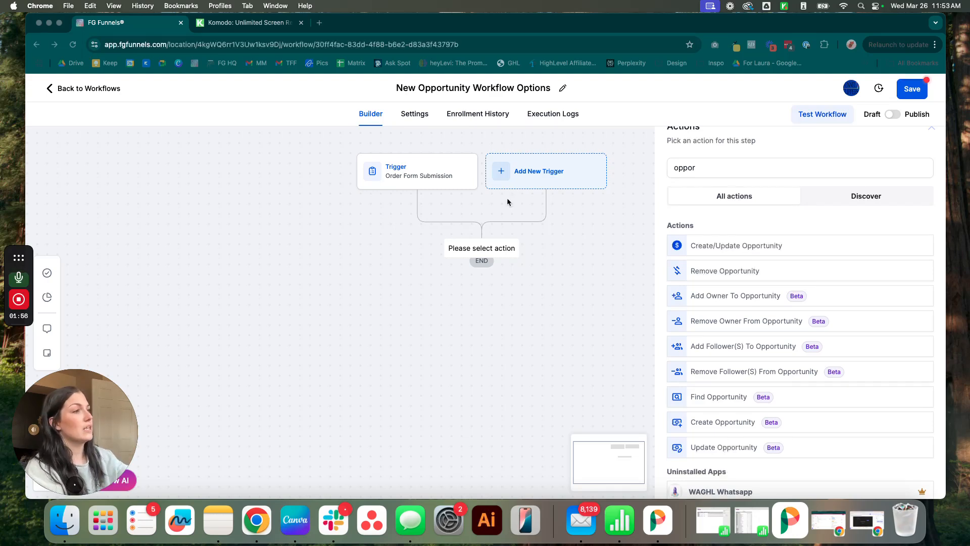
Step: Add a Create Opportunity action named "Create Opportunity | Low Ticket Buyer" that uses the Services pipeline
click(742, 423)
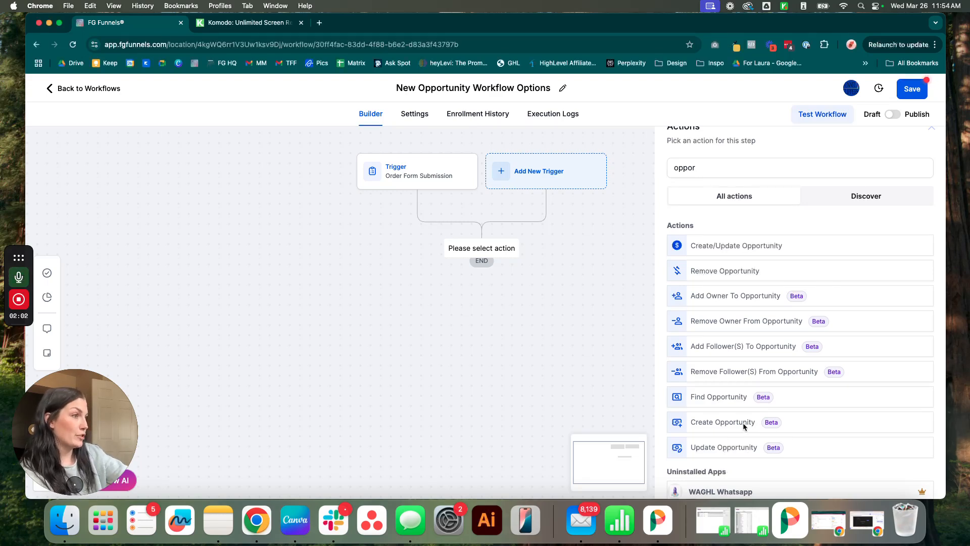
click(710, 422)
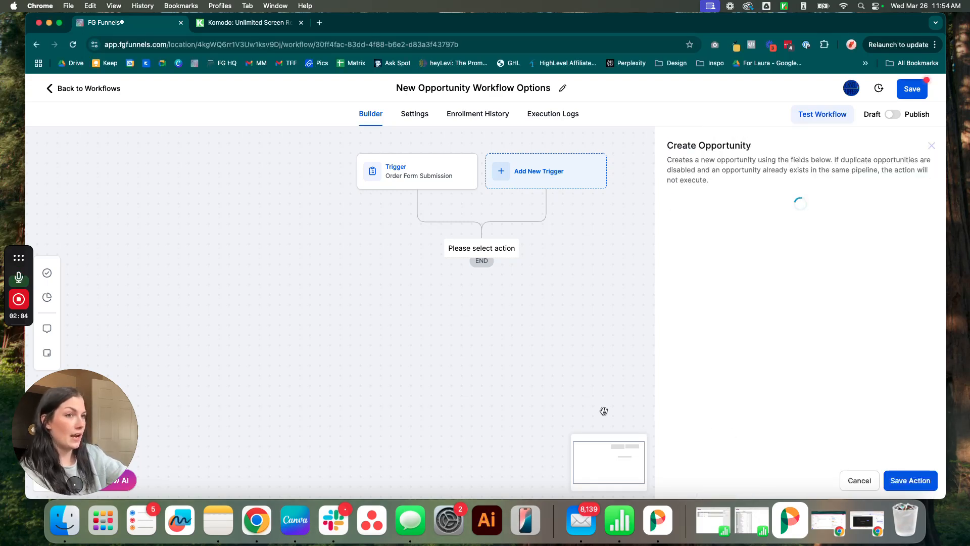
click(749, 228)
drag(748, 229, 654, 230)
click(810, 237)
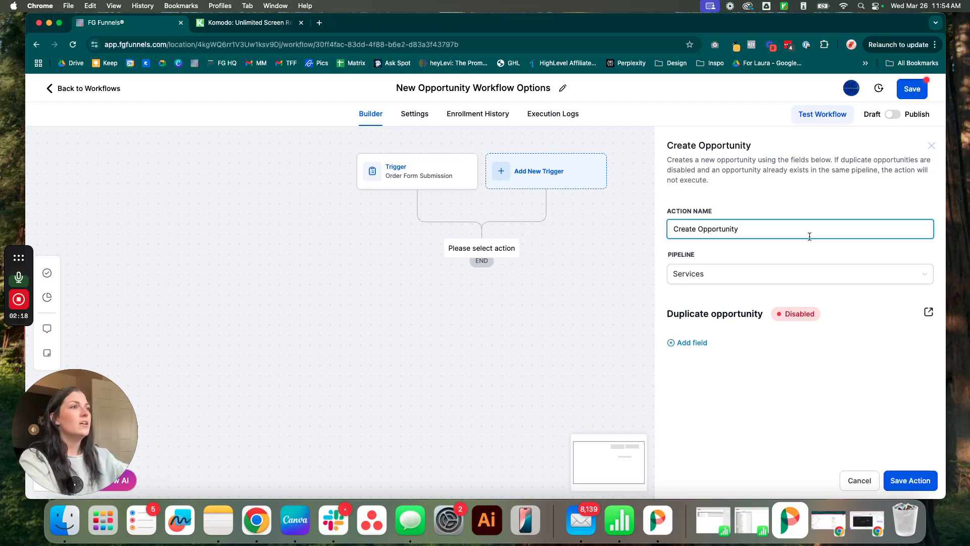
text(Low Ticket Buyer)
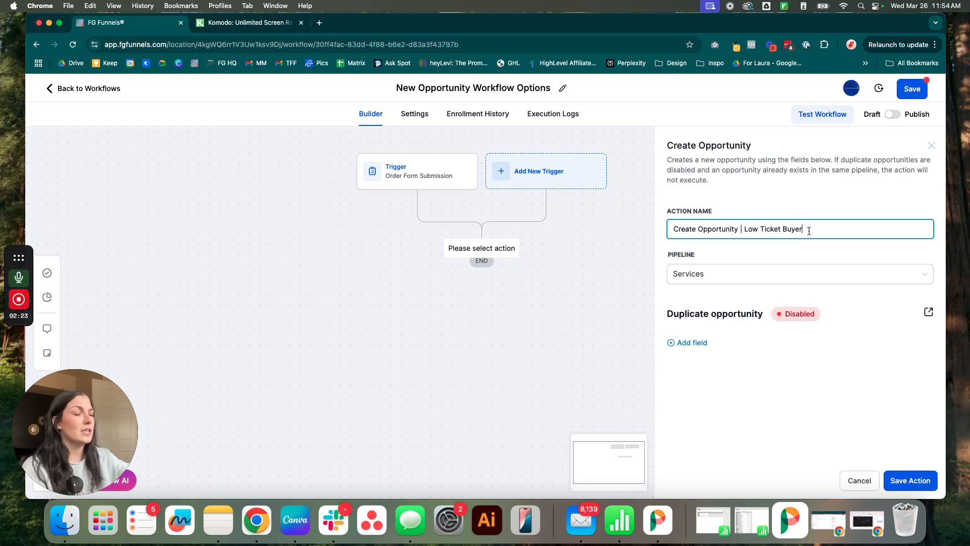
click(752, 279)
click(698, 301)
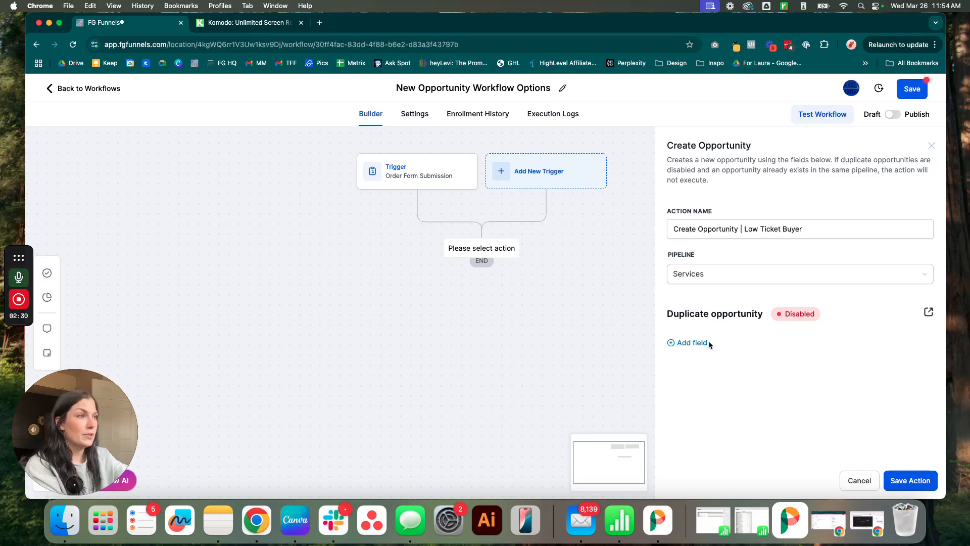
Step: Add an Opportunity Name field to the action and fill it with the contact's Full Name variable
click(684, 346)
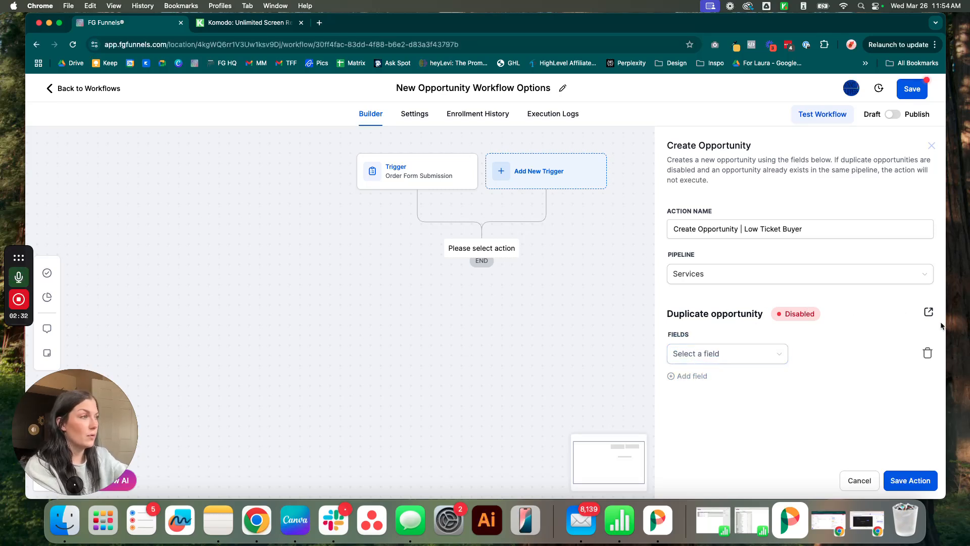
click(733, 361)
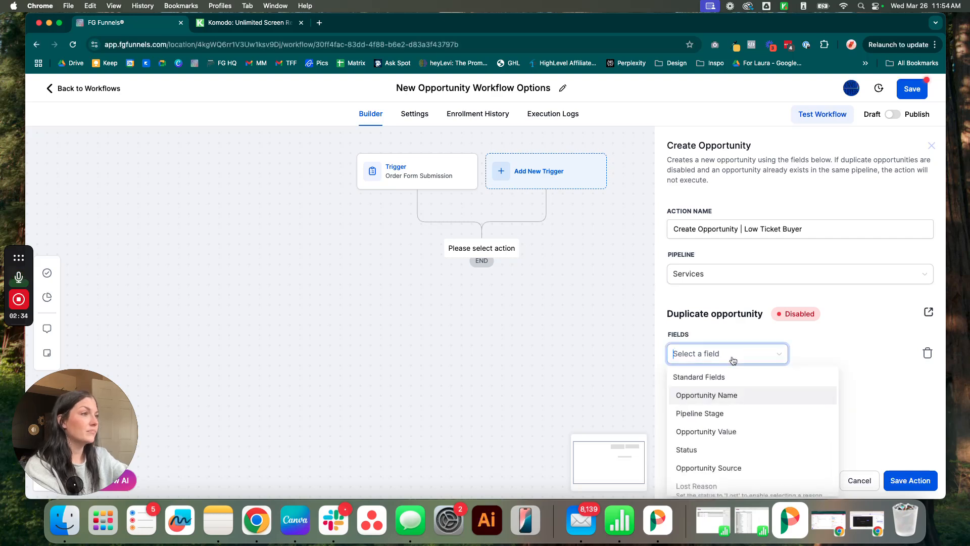
click(730, 398)
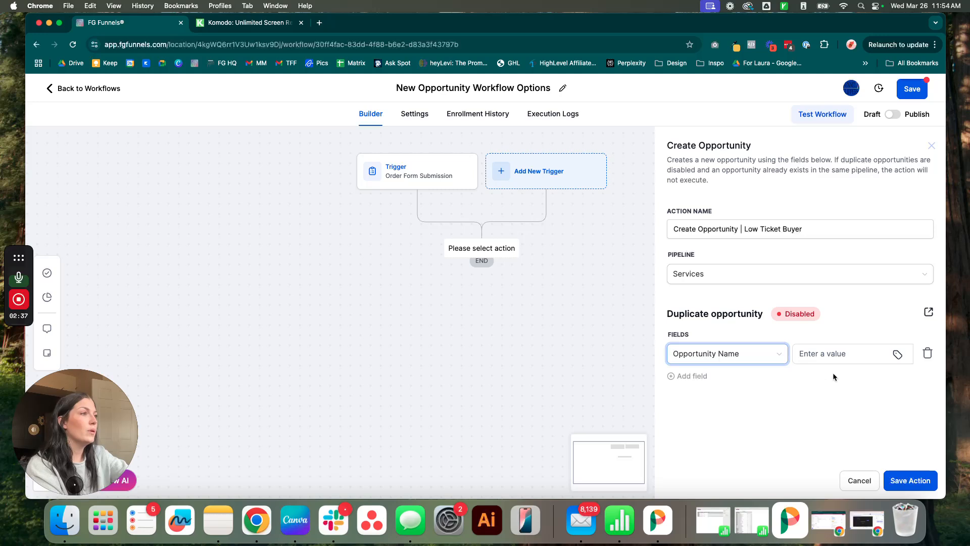
click(892, 360)
click(894, 139)
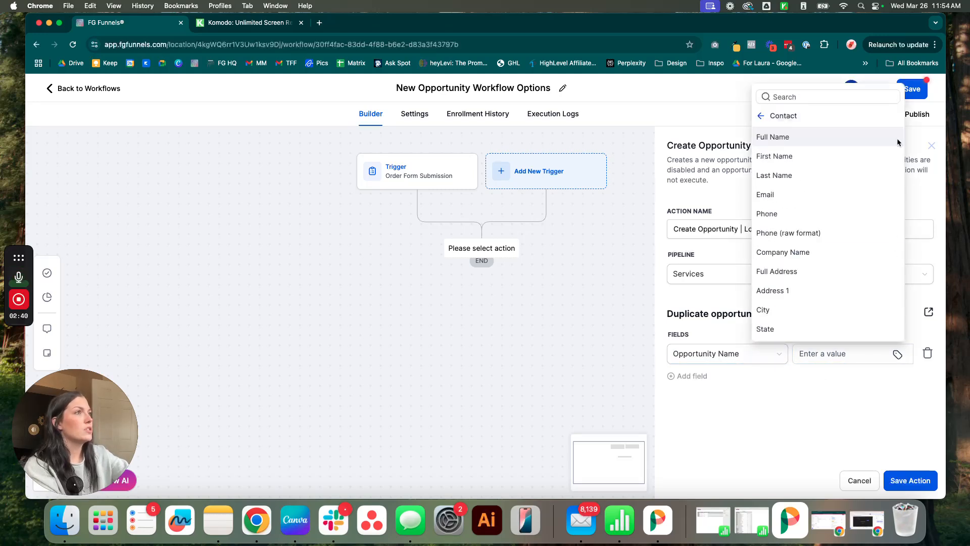
click(802, 134)
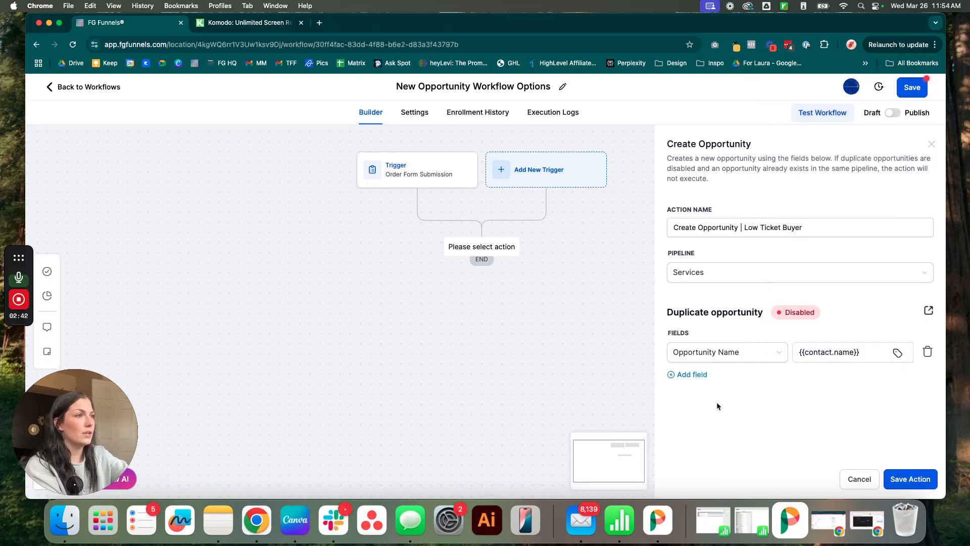
Step: Add a Pipeline Stage field to the action and set it to Won
click(700, 380)
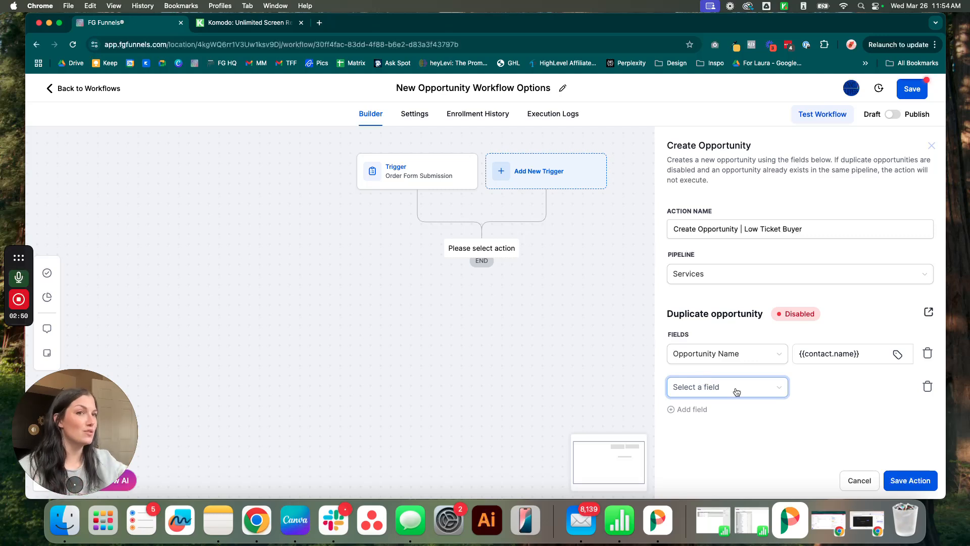
click(756, 389)
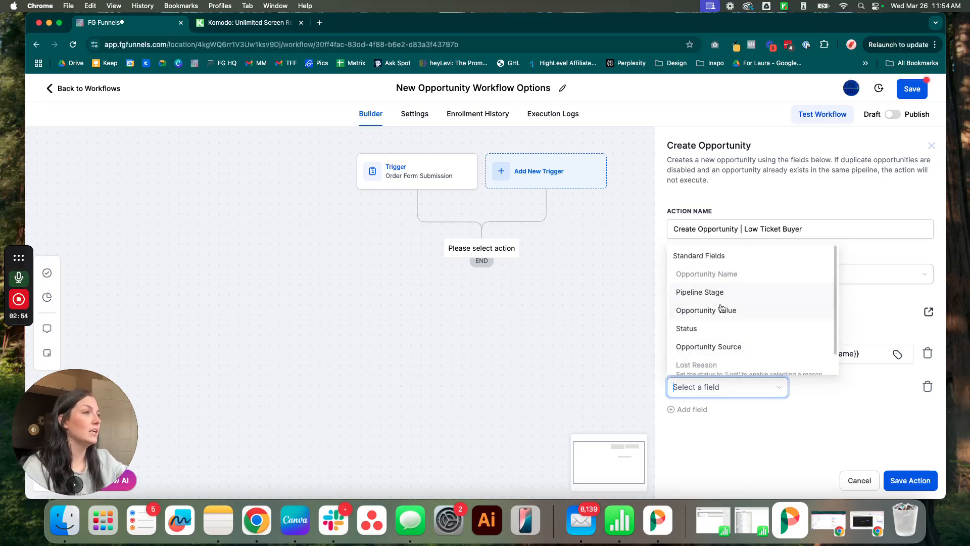
click(714, 292)
click(829, 394)
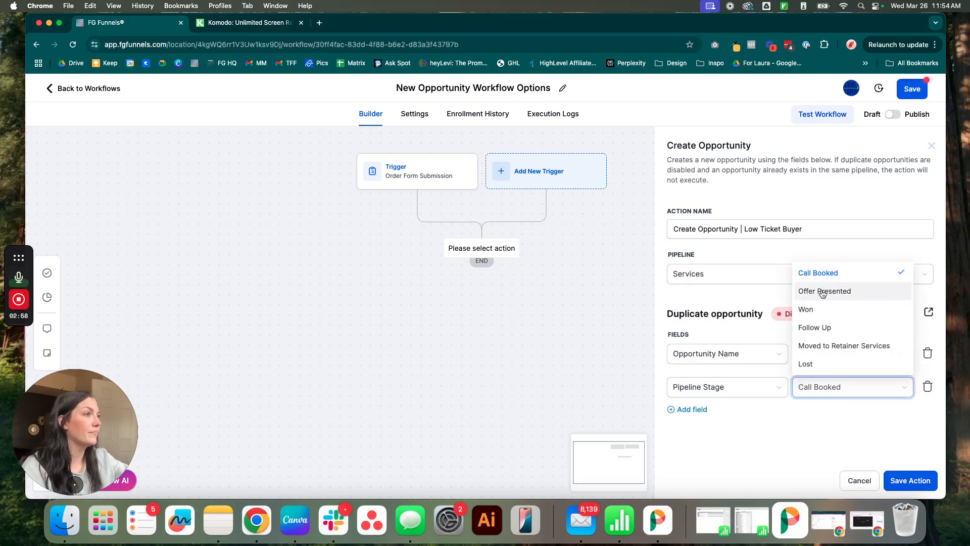
click(814, 309)
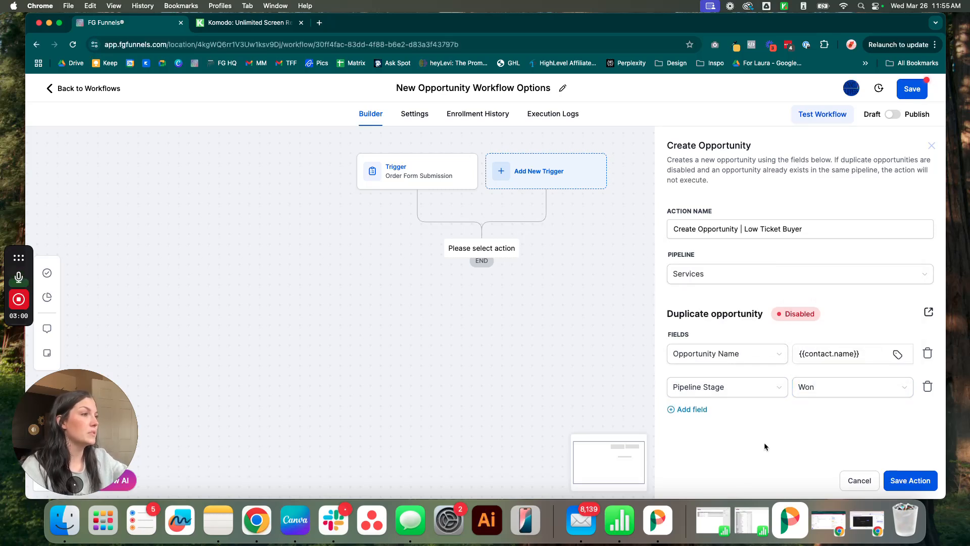
Step: Add a Status field set to Won and save the Create Opportunity action
click(693, 409)
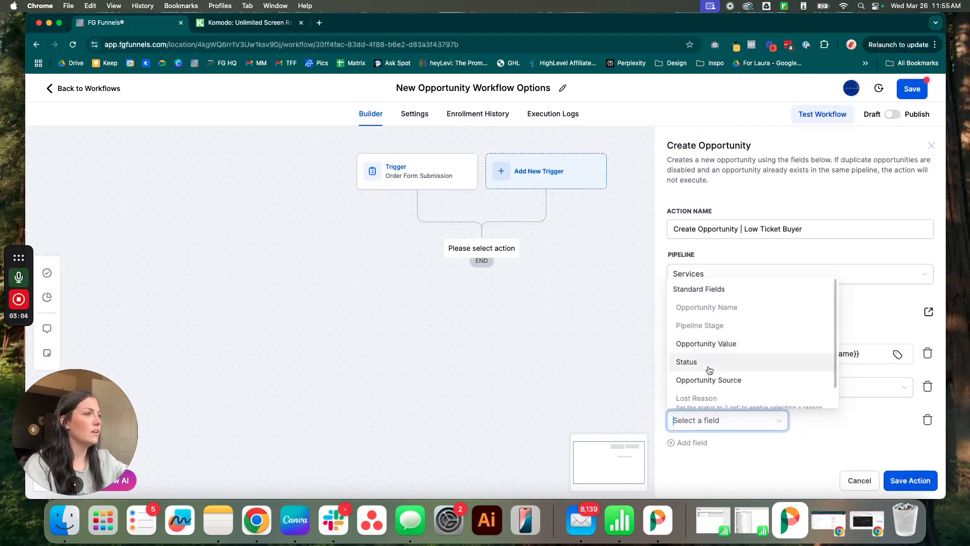
click(709, 361)
click(832, 418)
click(828, 348)
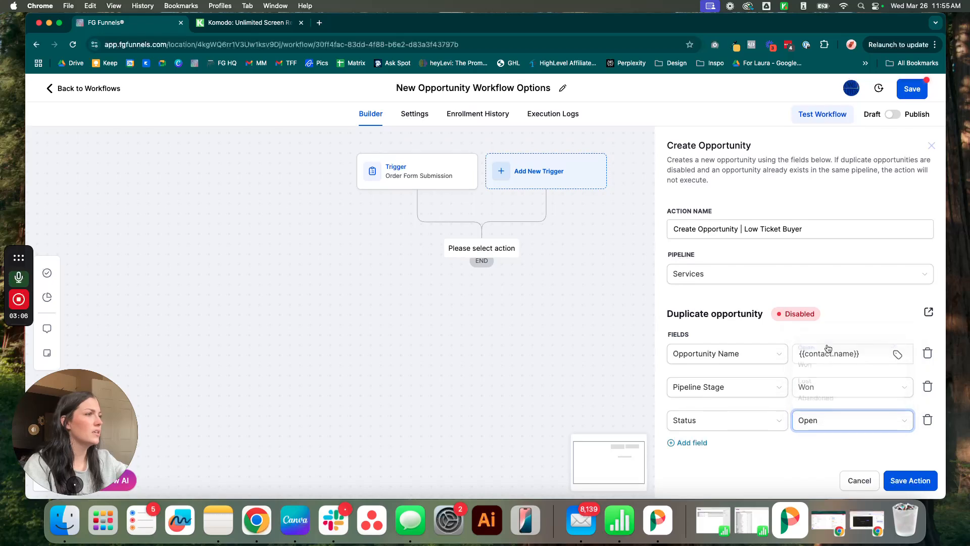
click(827, 423)
click(822, 362)
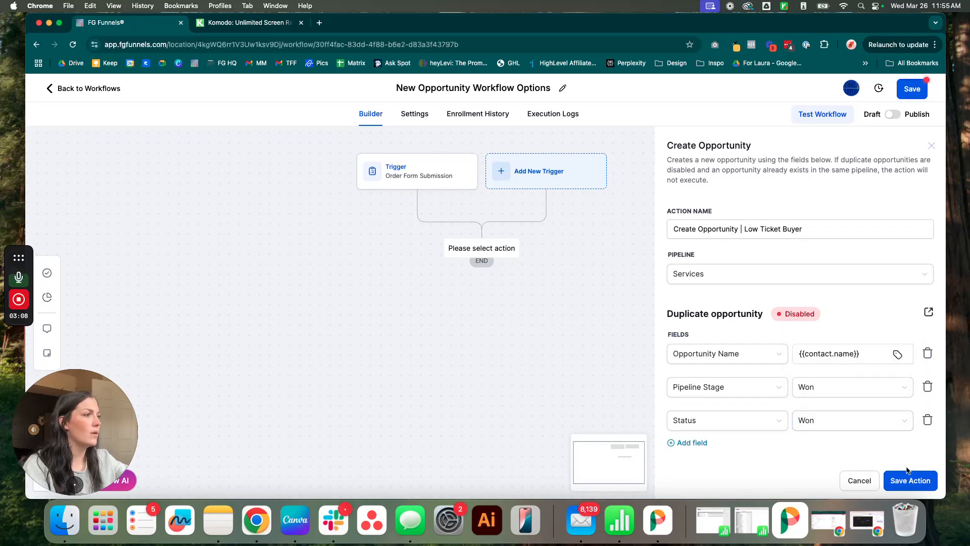
click(904, 482)
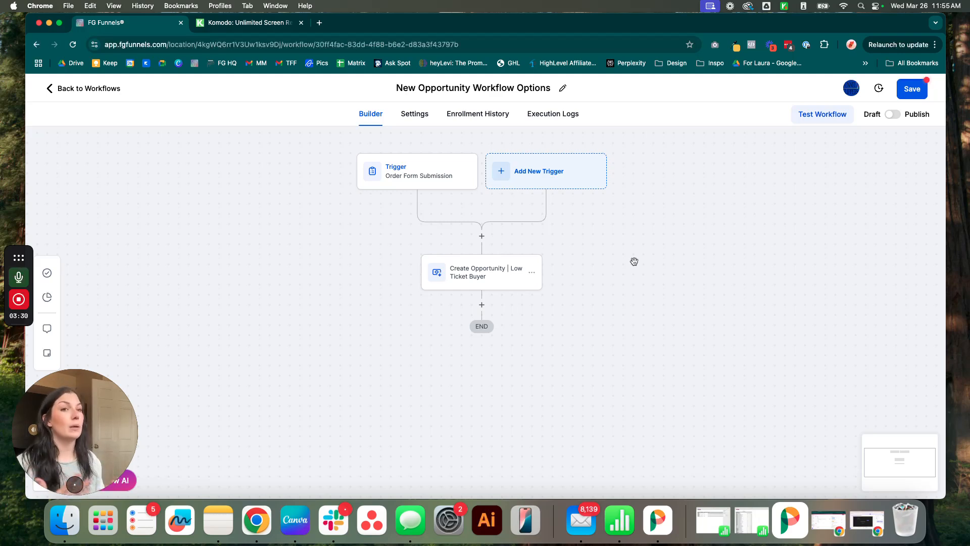
Step: Delete only the "Create Opportunity | Low Ticket Buyer" action from the workflow
scroll(634, 261, down, 1)
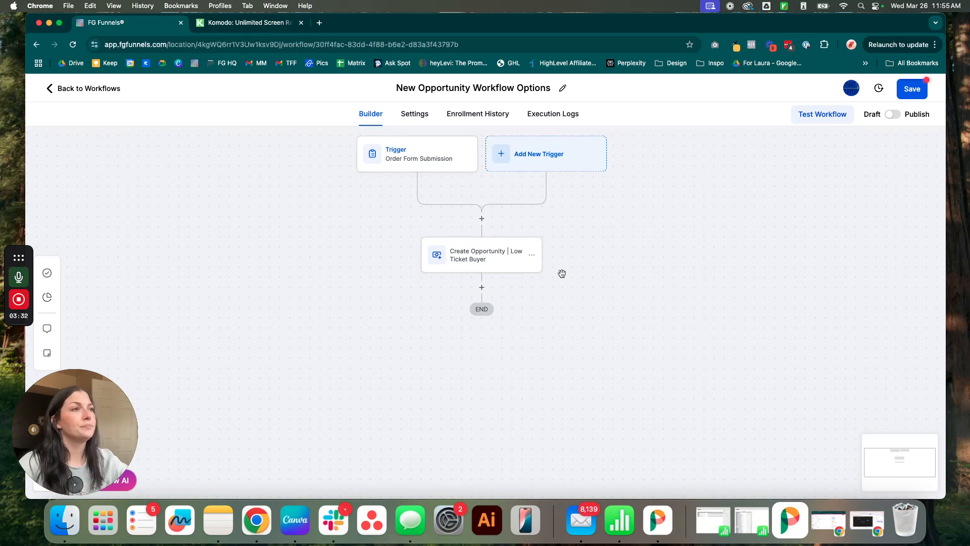
click(530, 257)
mouse_move(586, 334)
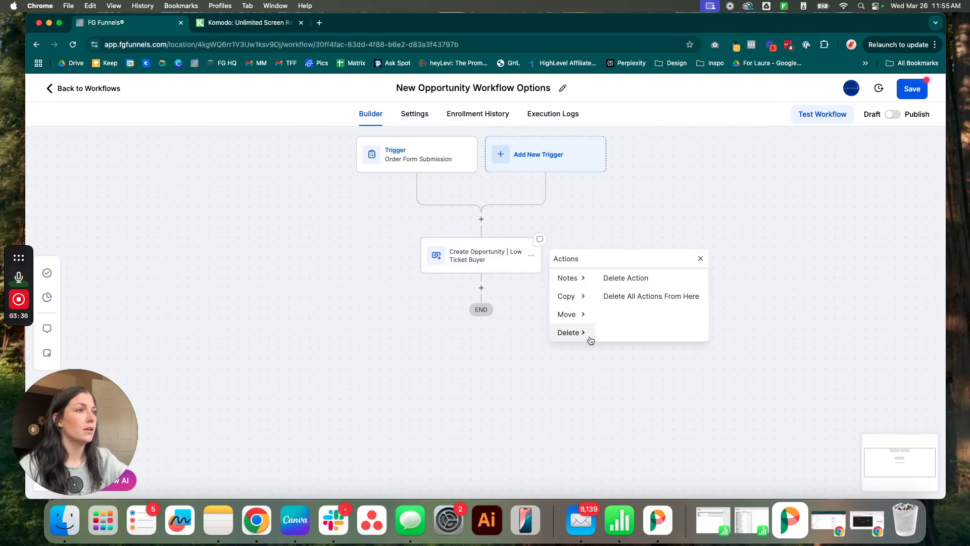
click(624, 283)
click(604, 318)
Step: Change the existing Order Form Submission trigger to Appointment Status
drag(667, 228, 573, 279)
click(297, 212)
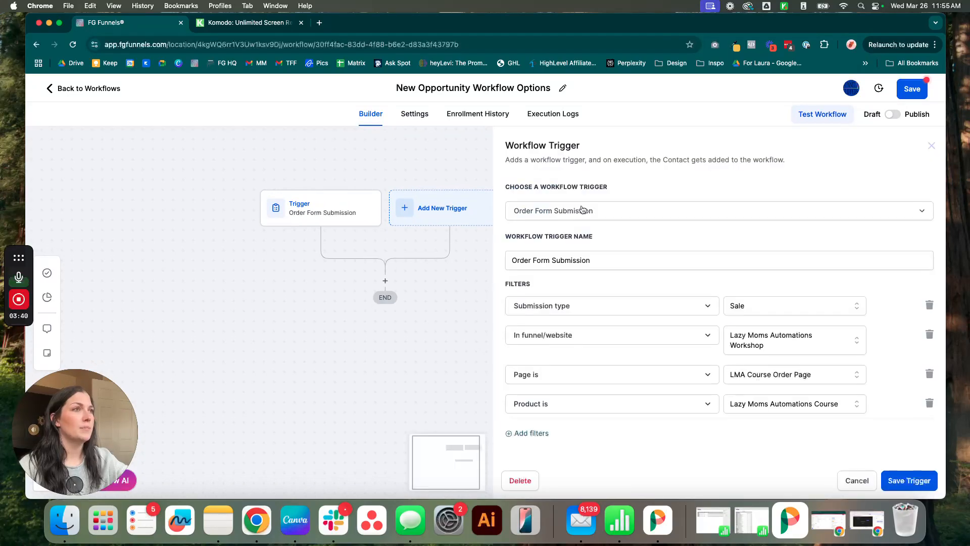
click(793, 216)
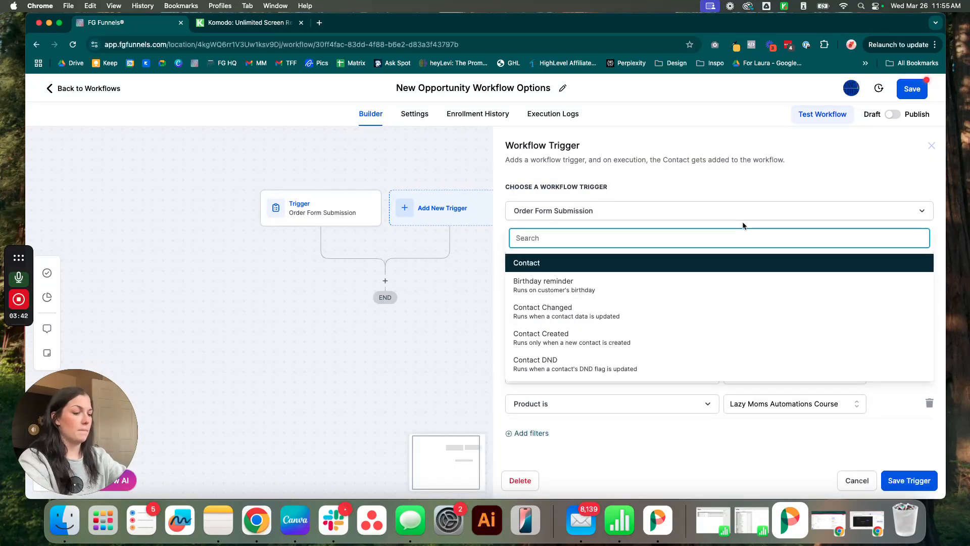
text(appoint)
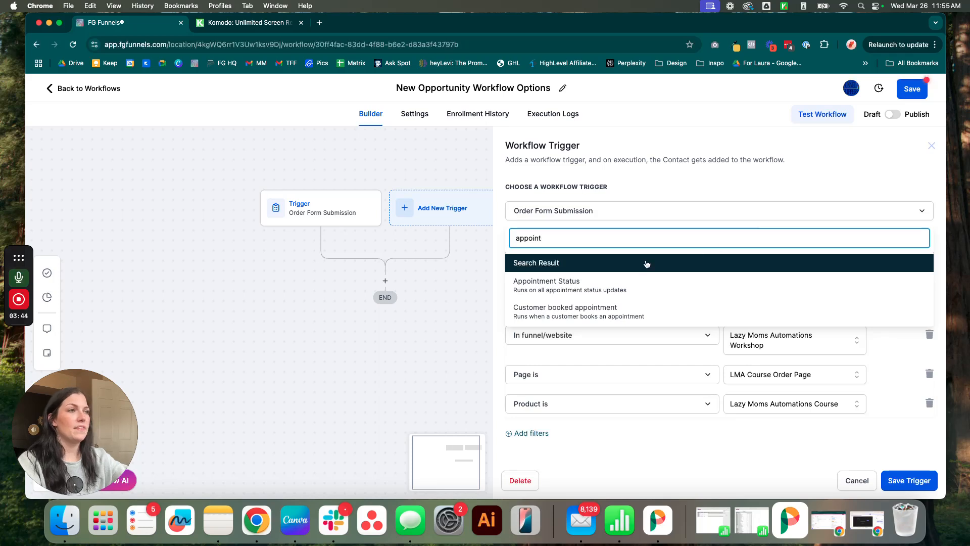
click(613, 291)
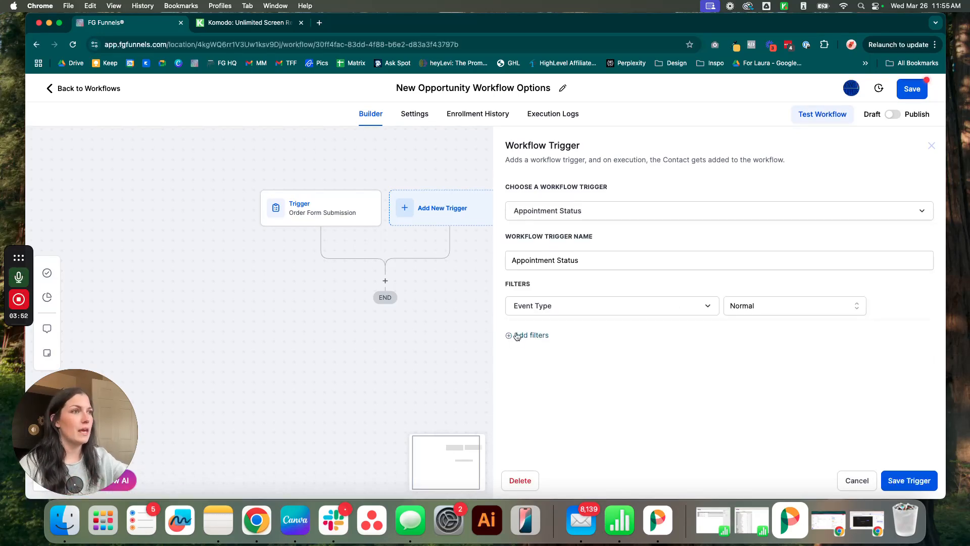
Step: Set the trigger's Event Type filter to Any, add a second filter with a value, and save the trigger
click(754, 306)
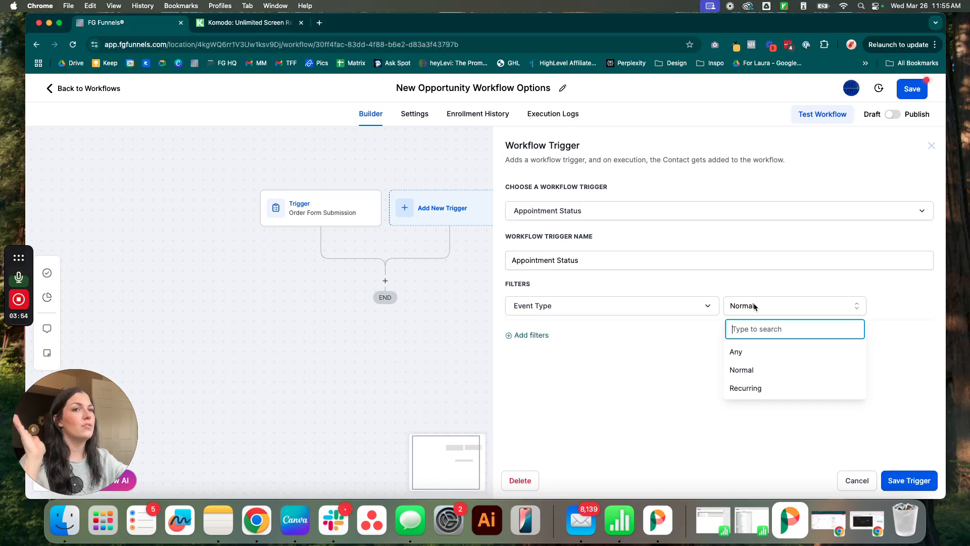
click(750, 352)
click(512, 336)
click(604, 338)
click(596, 407)
click(824, 340)
click(745, 397)
click(913, 476)
Step: Add a Find Opportunity action below the Appointment Status trigger
drag(503, 303, 592, 262)
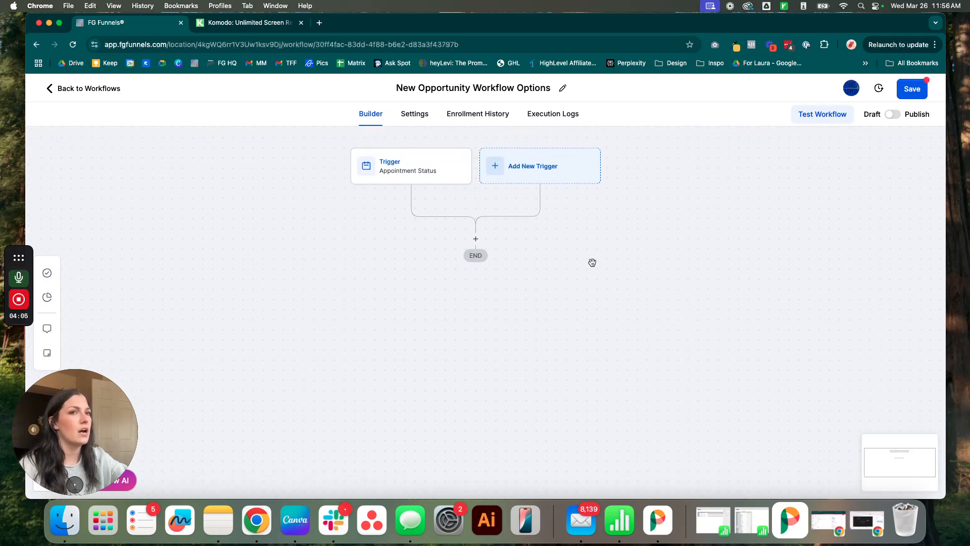
click(476, 240)
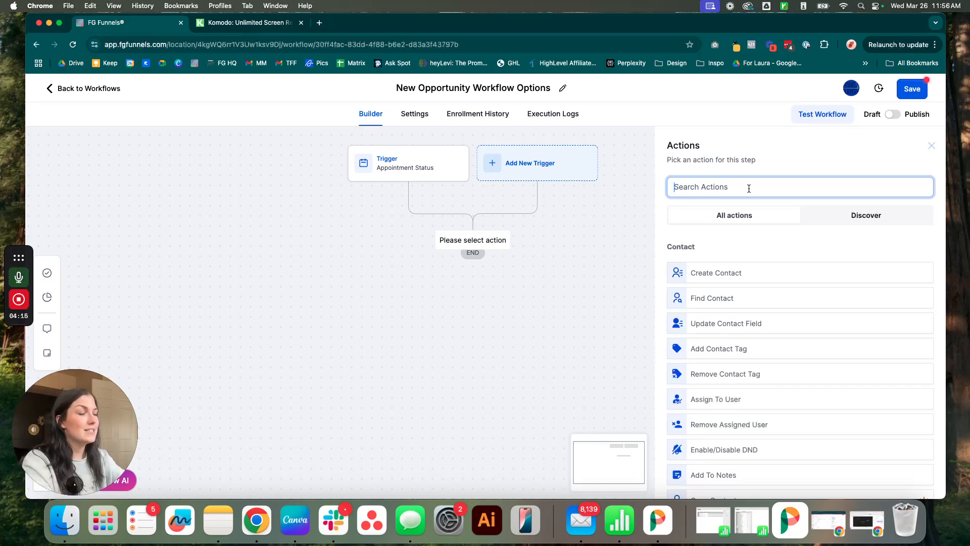
text(opp)
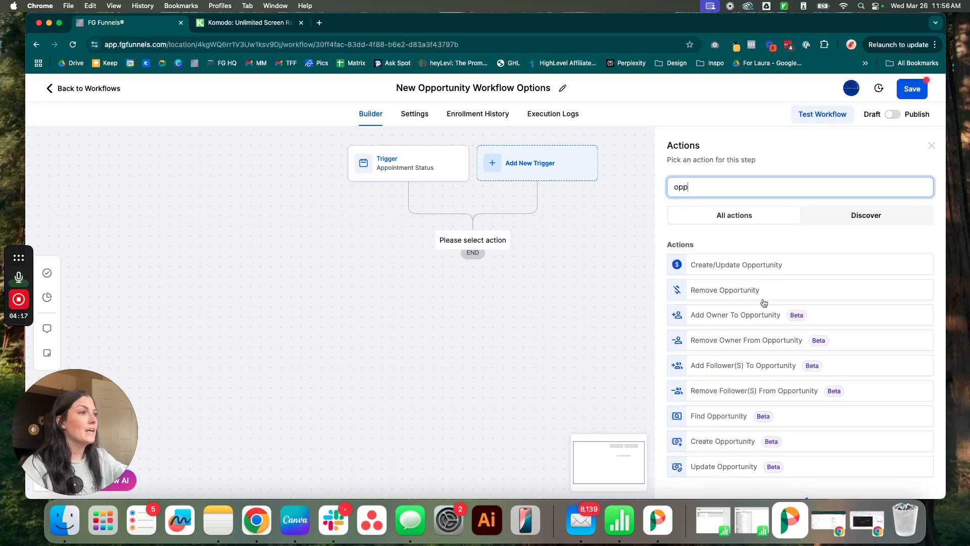
scroll(740, 303, down, 1)
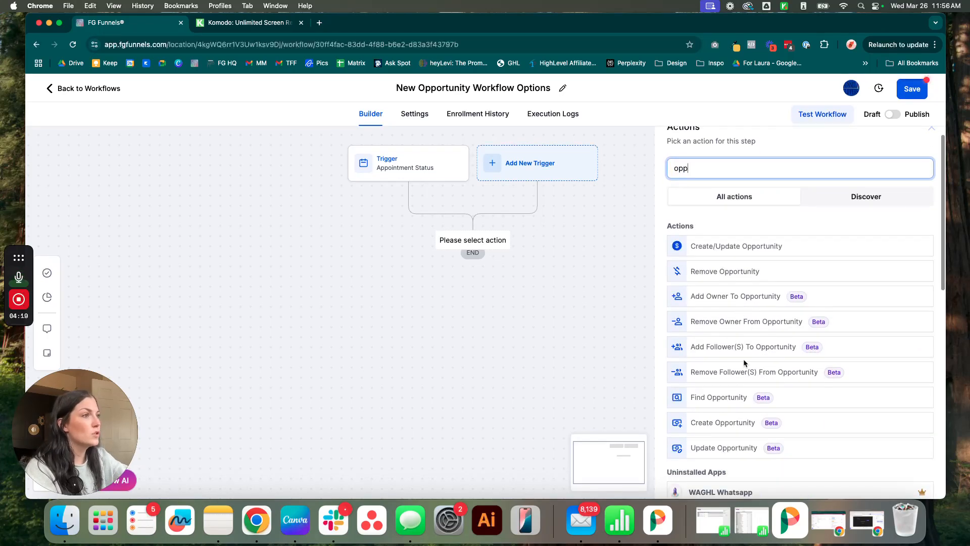
click(714, 399)
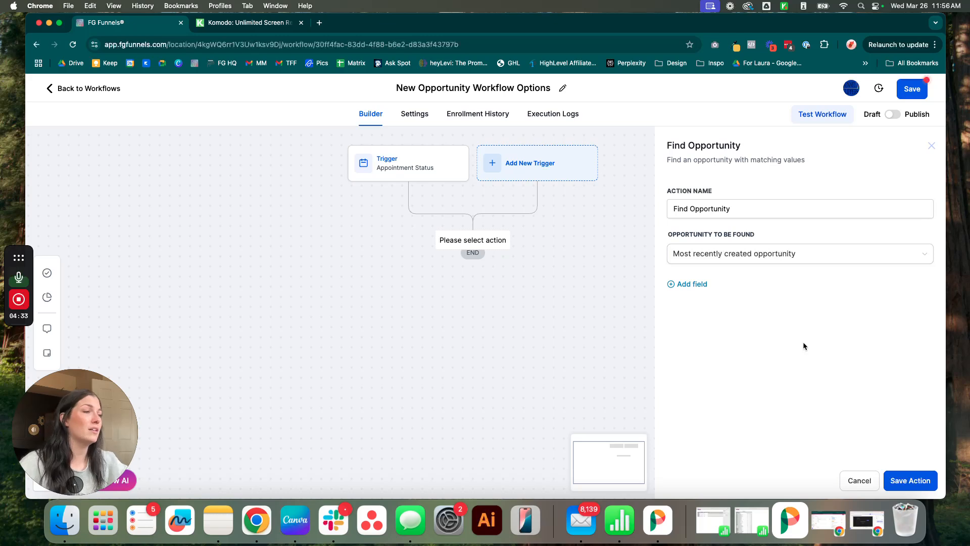
Step: Try First created opportunity as the opportunity to be found, and return the setting to Most recently created opportunity
click(802, 254)
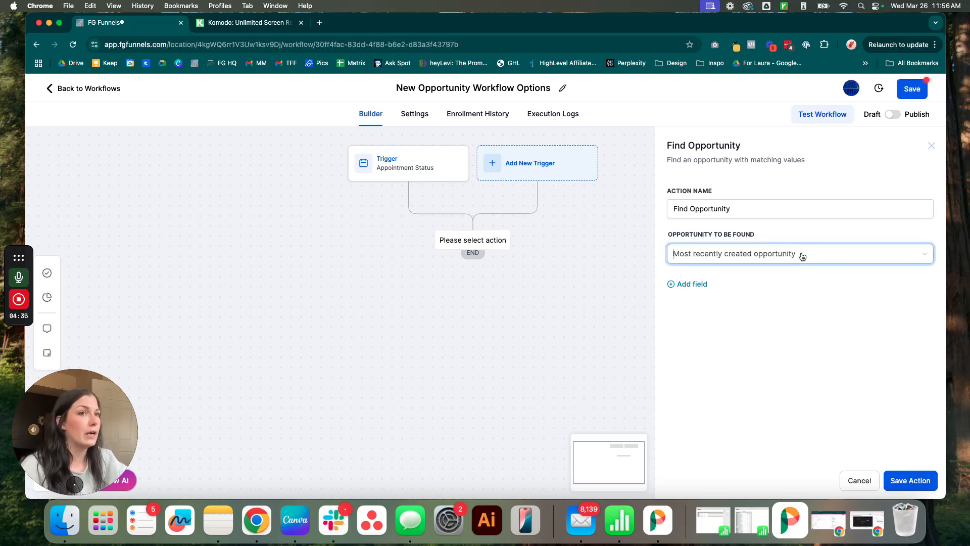
click(802, 255)
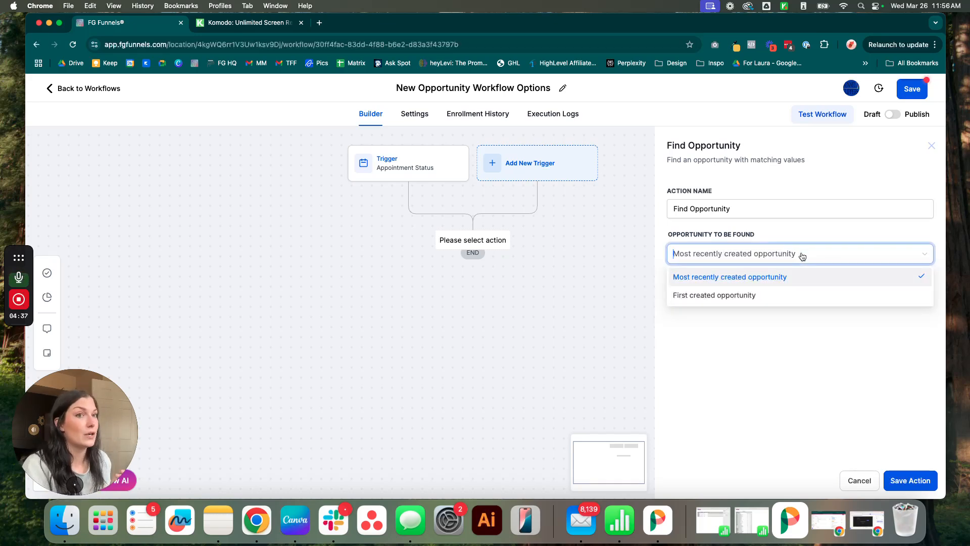
click(811, 330)
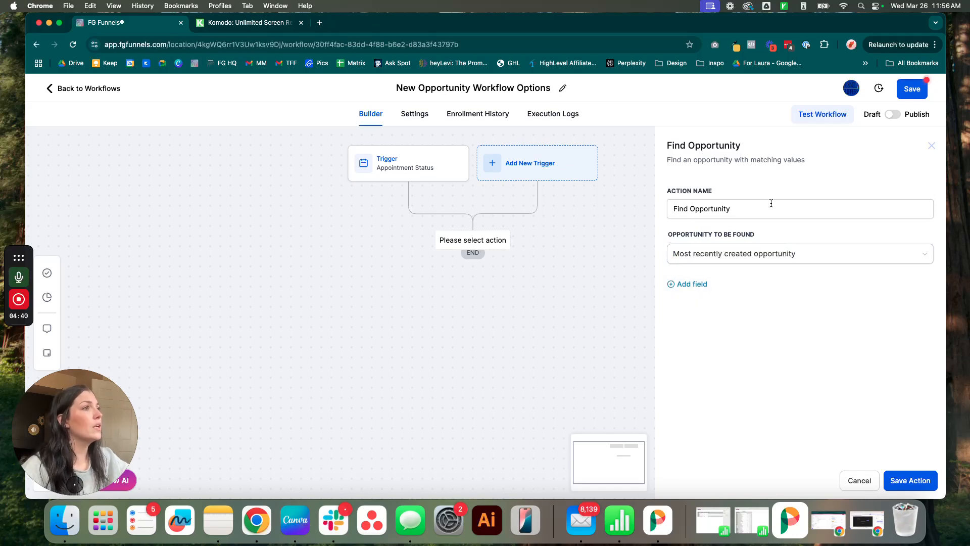
click(797, 258)
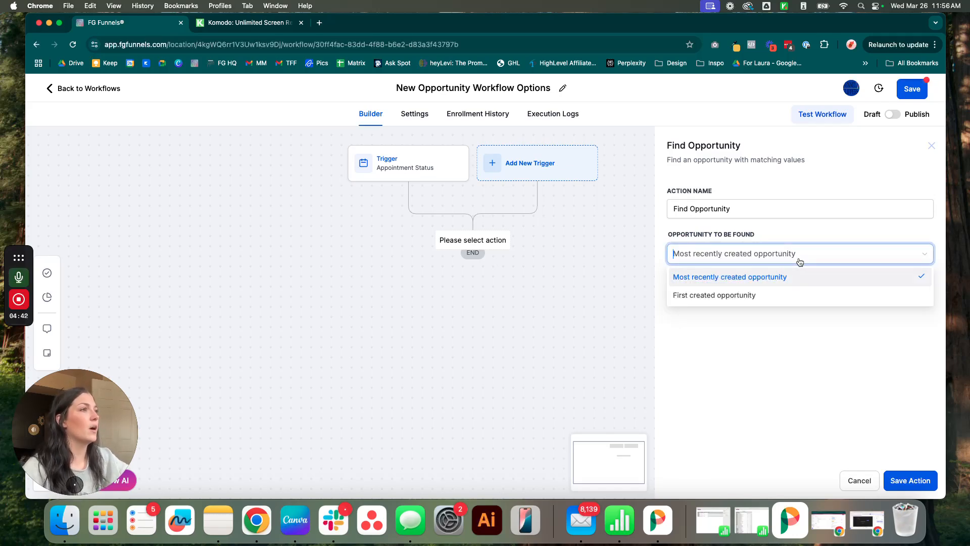
click(724, 298)
click(776, 259)
click(756, 278)
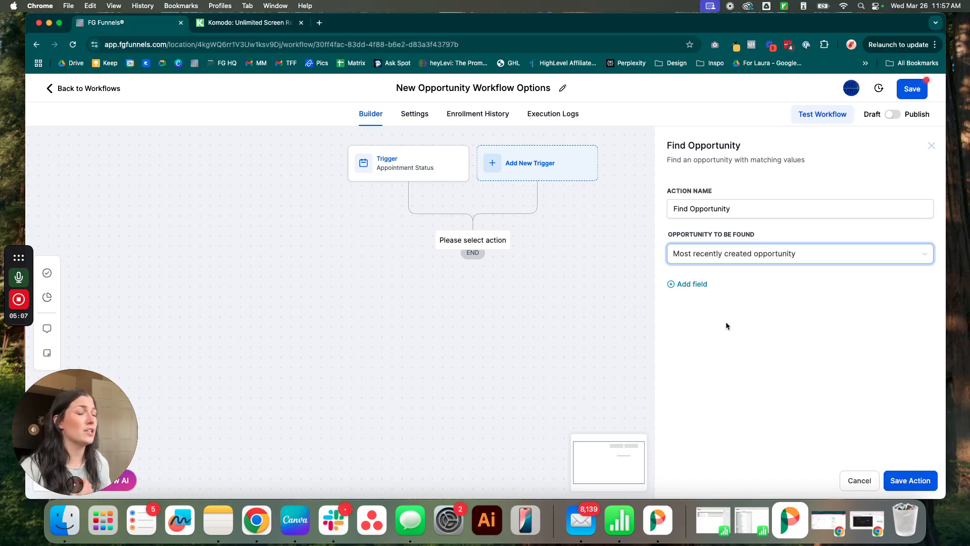
click(692, 284)
click(736, 295)
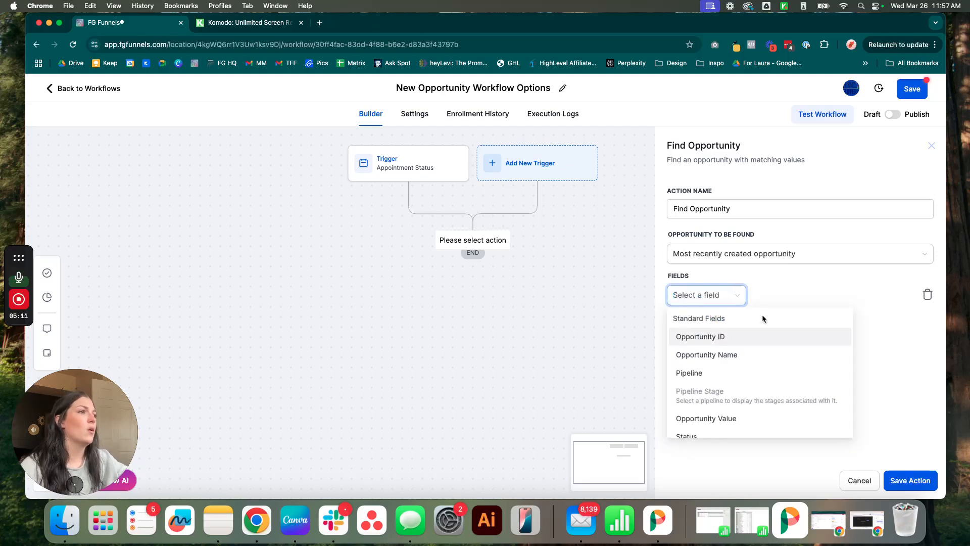
click(718, 343)
click(819, 298)
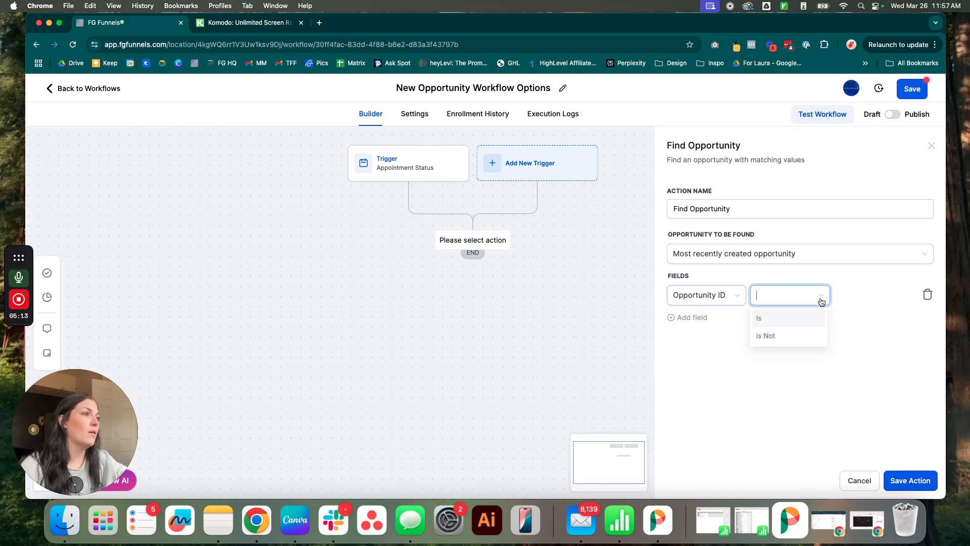
click(794, 316)
click(897, 297)
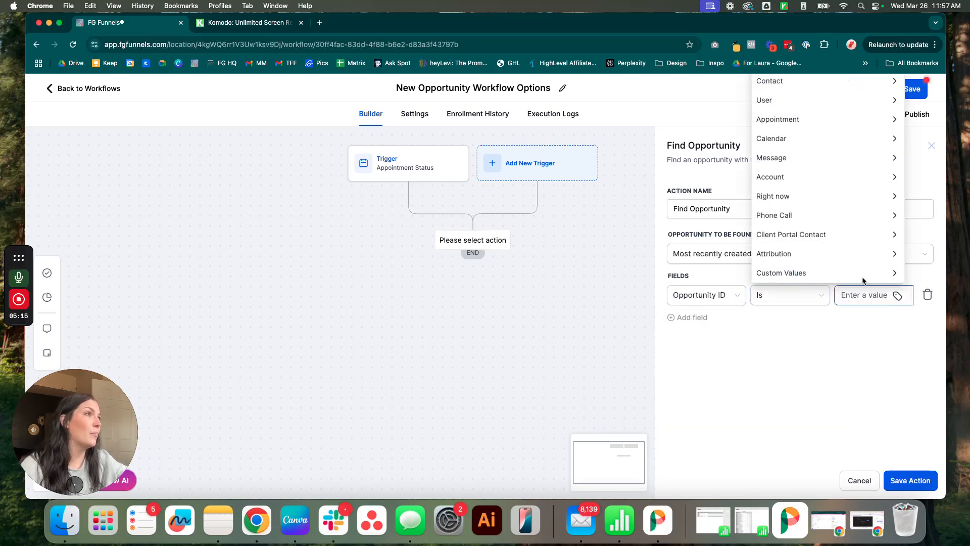
click(889, 81)
scroll(835, 202, down, 3)
scroll(835, 202, down, 3)
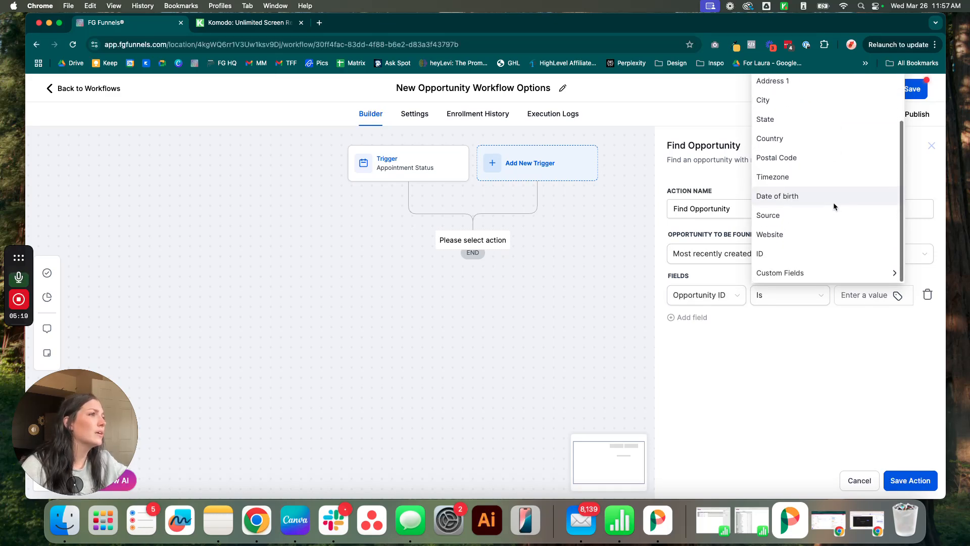
click(880, 272)
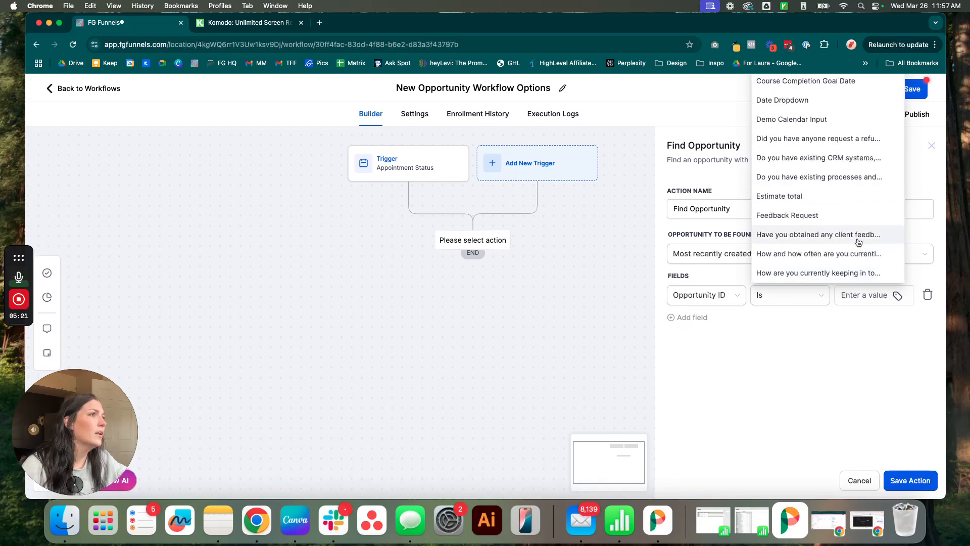
scroll(859, 248, down, 3)
click(933, 290)
click(928, 294)
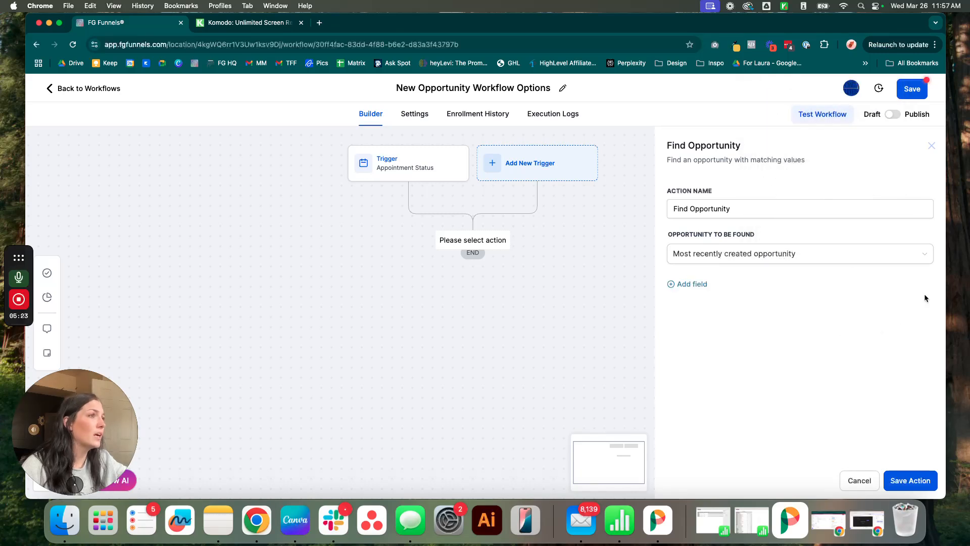
click(683, 284)
click(693, 298)
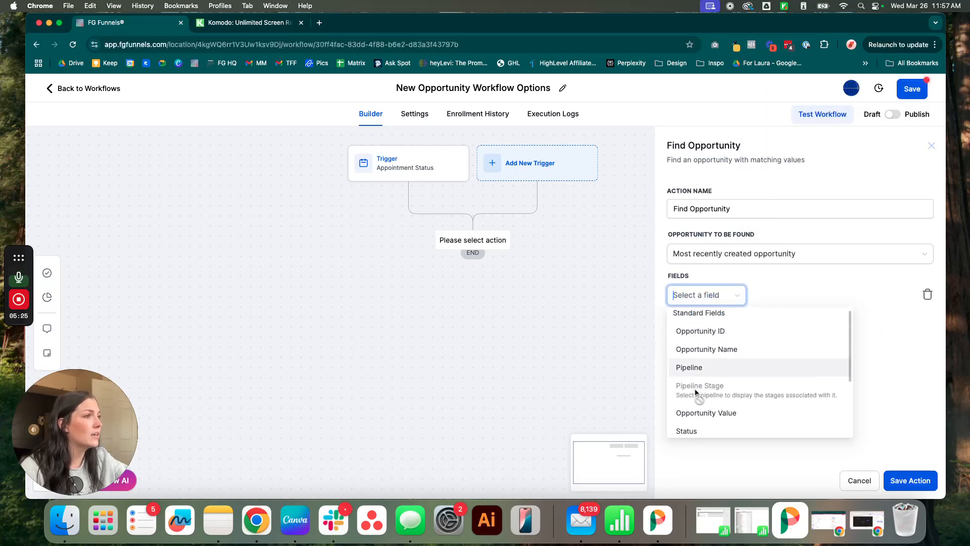
click(691, 337)
click(780, 298)
click(774, 319)
click(898, 296)
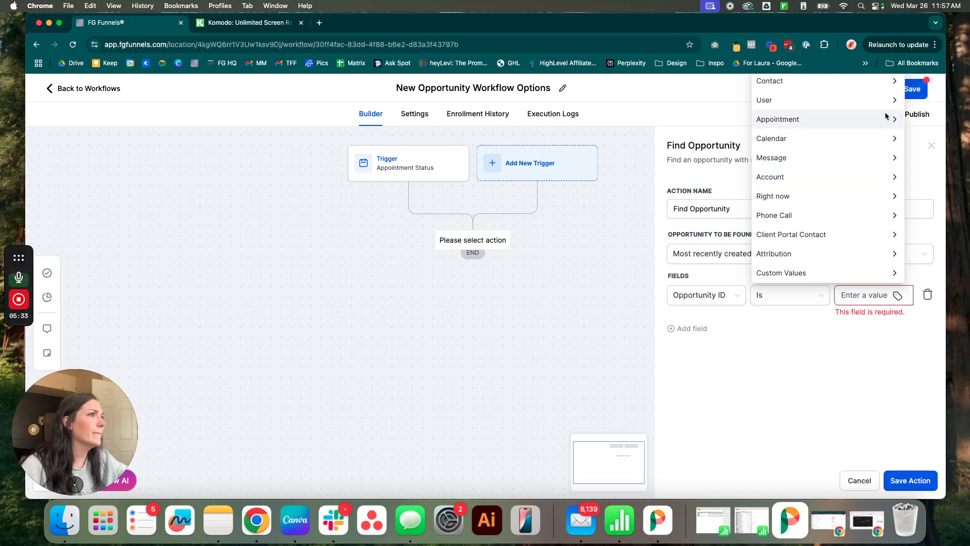
click(894, 273)
scroll(797, 237, down, 10)
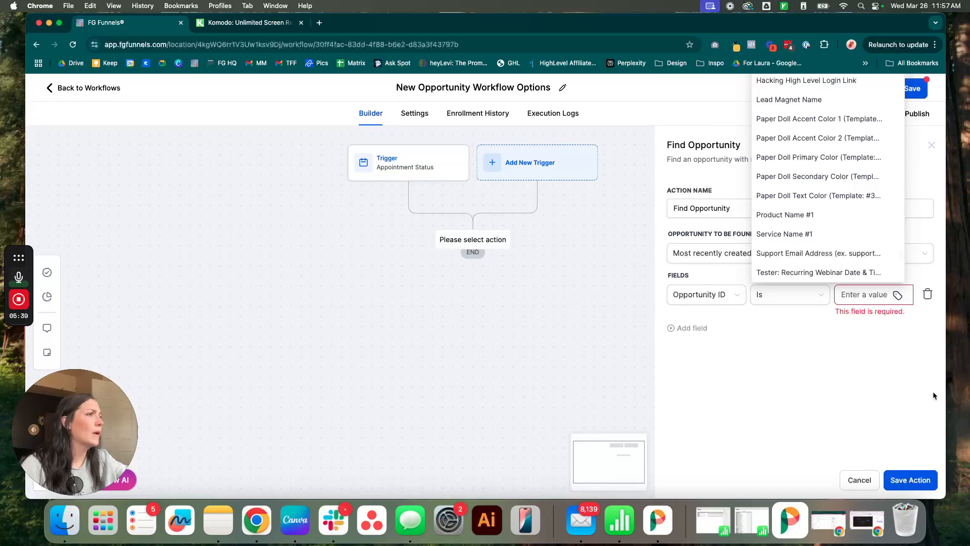
click(927, 294)
Step: Add a condition to the Find Opportunity action requiring that Opportunity Name Is the contact's Full Name custom value
click(692, 284)
click(700, 353)
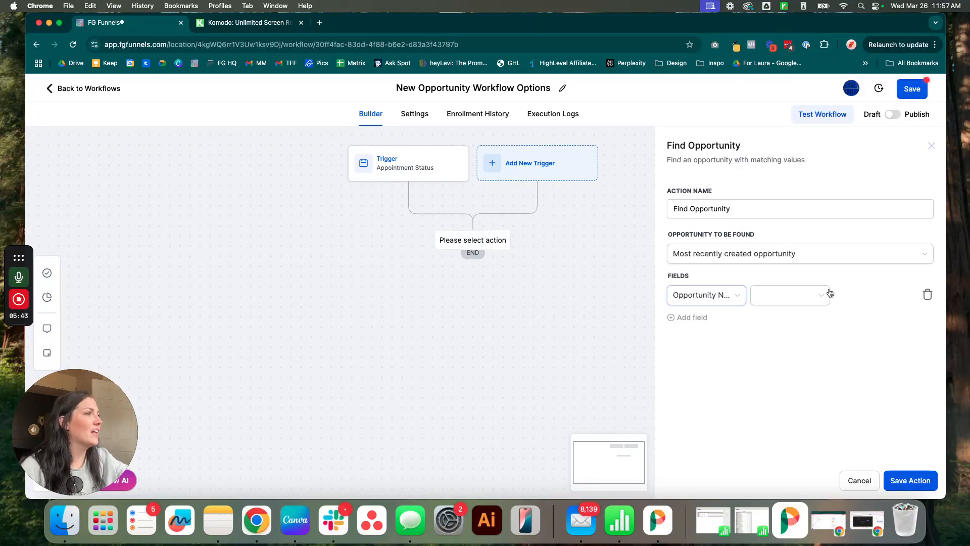
click(788, 295)
click(771, 318)
click(896, 295)
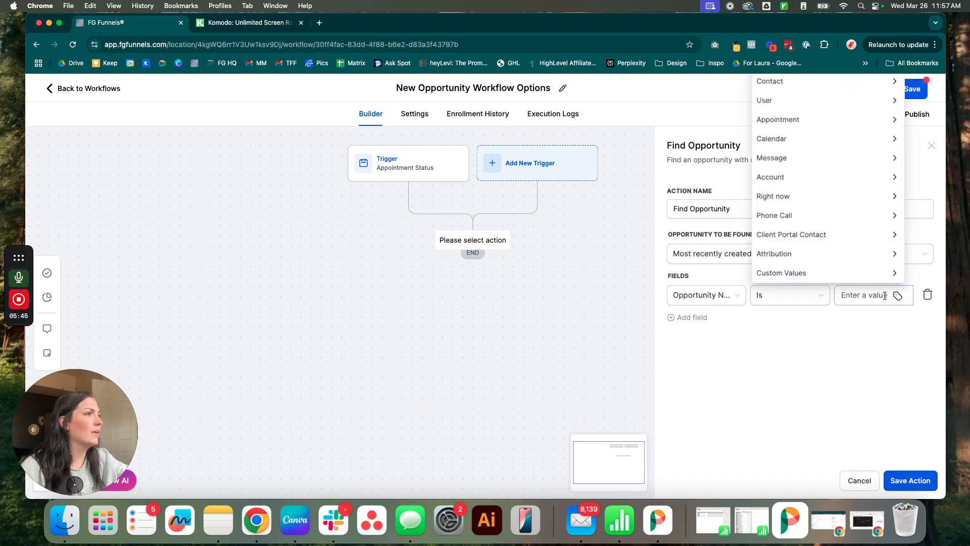
click(890, 81)
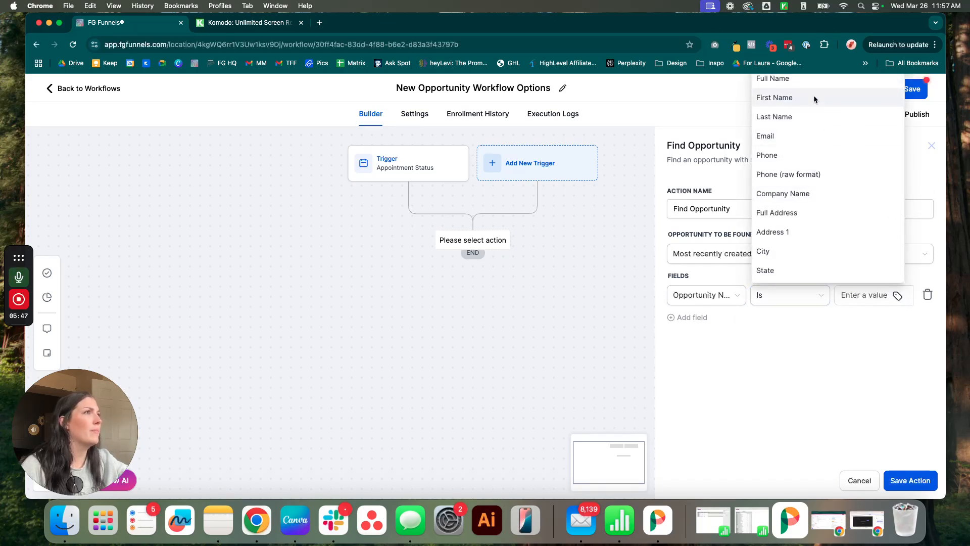
click(808, 79)
Step: Add a second Find Opportunity condition requiring that Pipeline Is Services
click(692, 317)
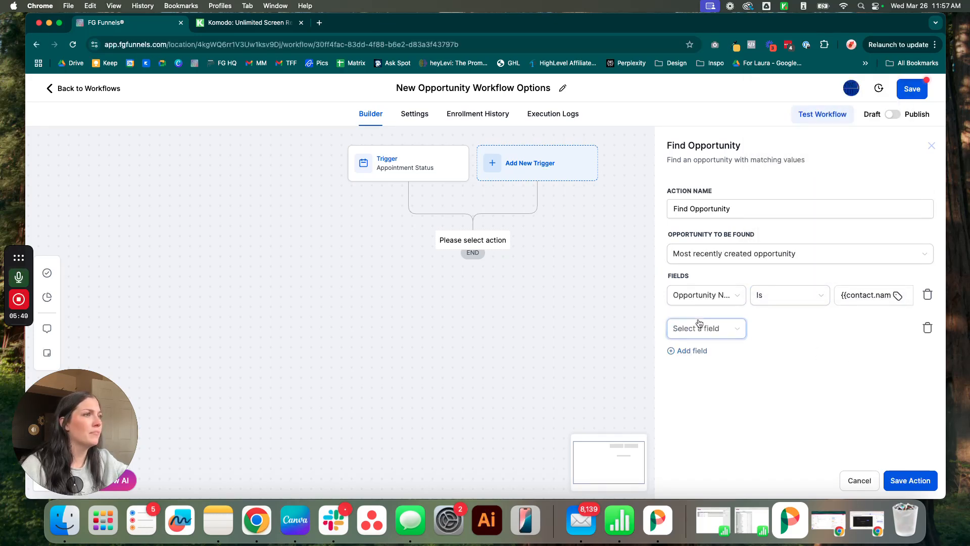
click(705, 328)
click(714, 407)
click(782, 329)
click(775, 350)
click(879, 333)
click(854, 351)
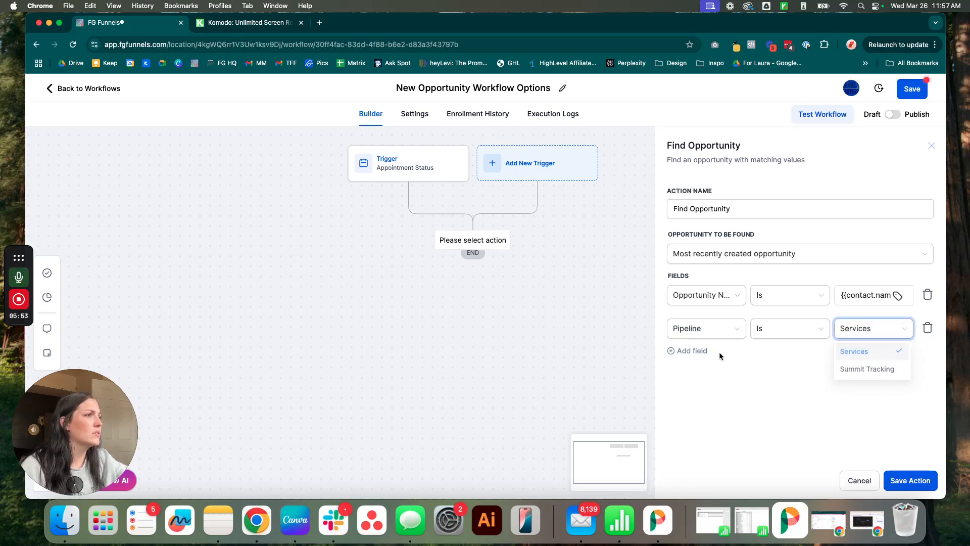
Step: Add a third condition using Pipeline Stage Is with a chosen stage, and save the Find Opportunity action
click(688, 350)
click(698, 362)
click(703, 304)
click(789, 362)
click(779, 395)
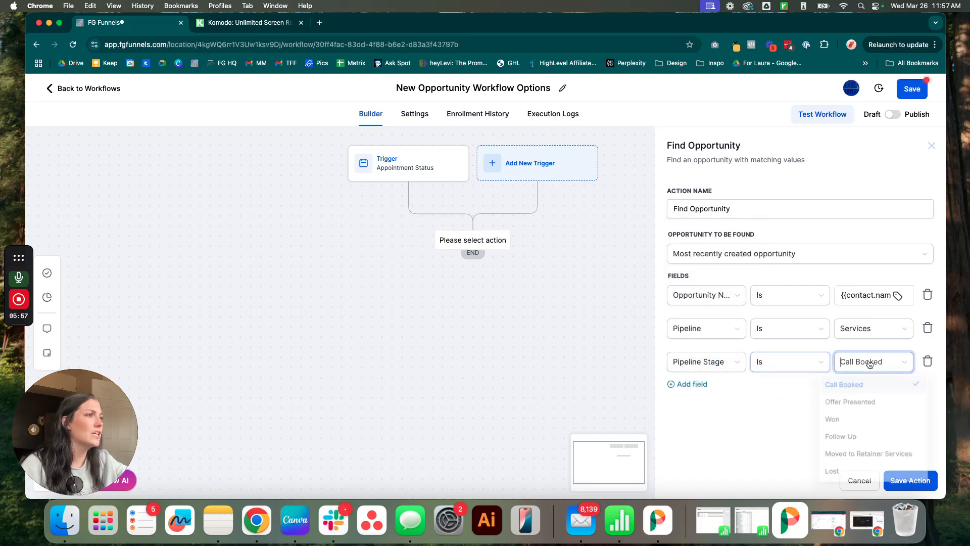
click(854, 421)
click(905, 481)
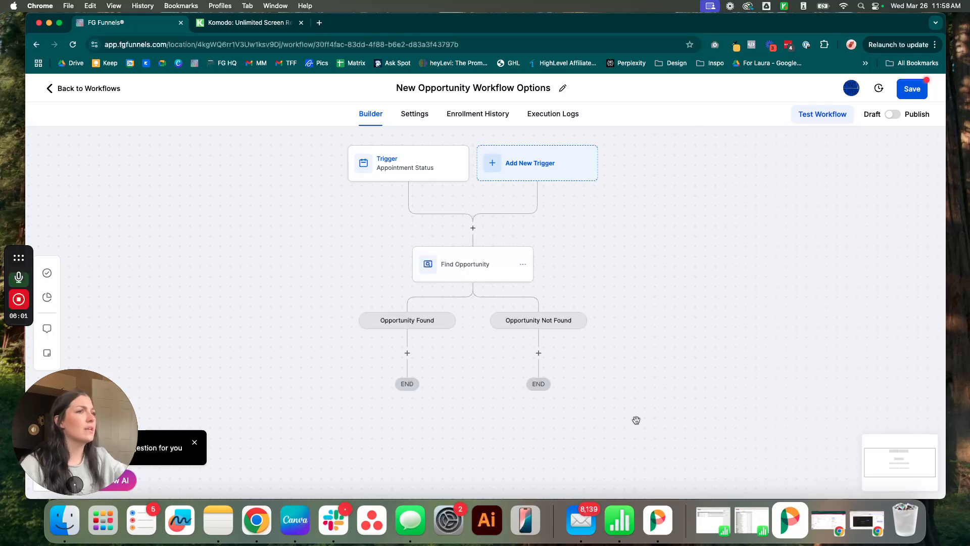
drag(635, 420, 629, 367)
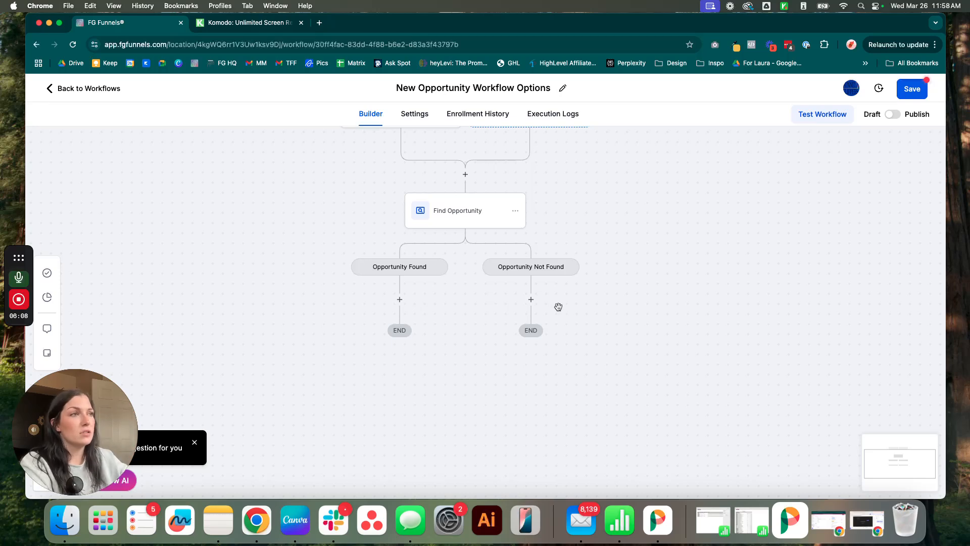
click(531, 299)
text(create)
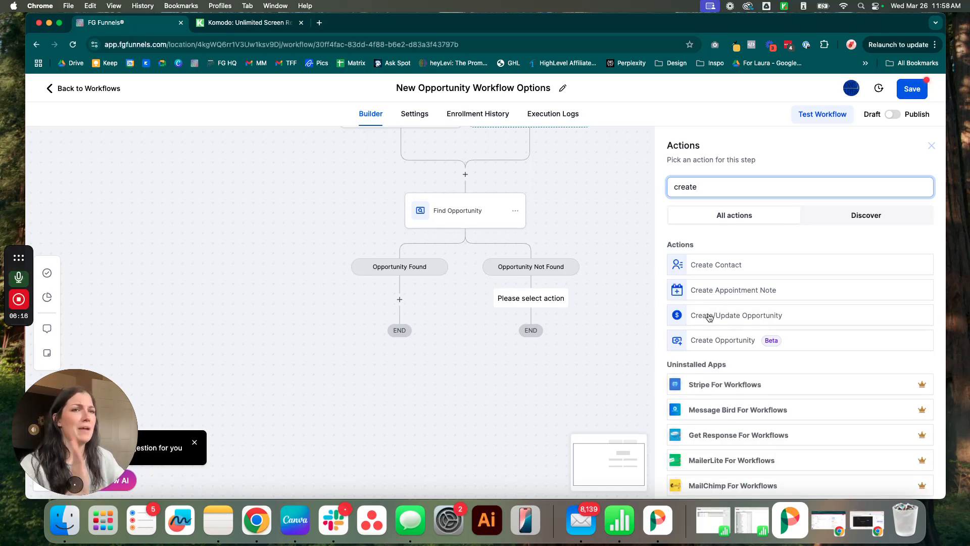
click(709, 315)
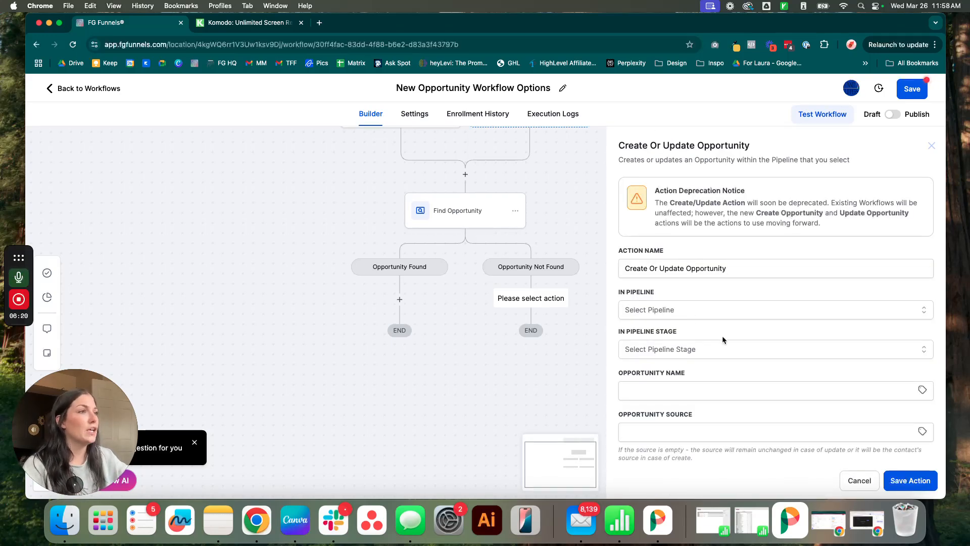
click(858, 480)
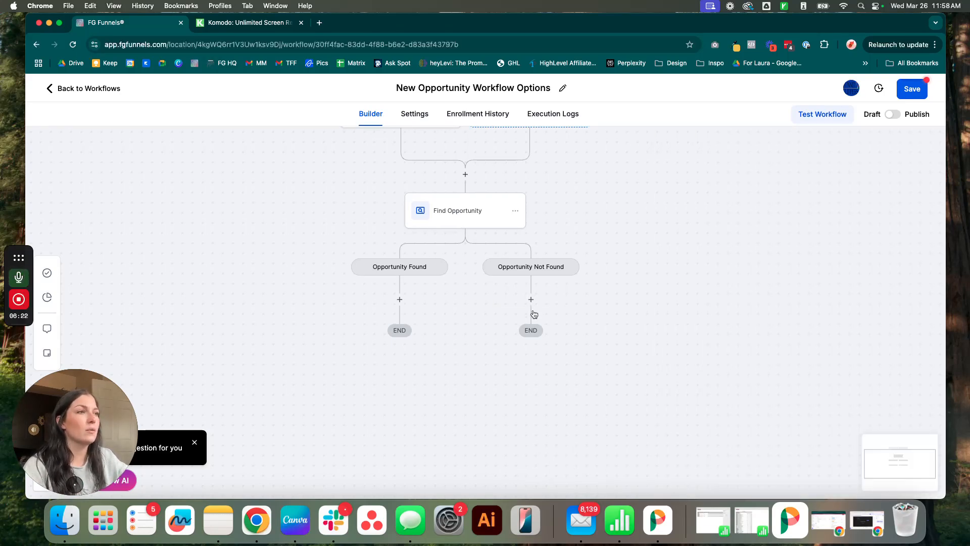
Step: Add a Create Opportunity action to the Opportunity Not Found branch with Services as its pipeline
click(530, 301)
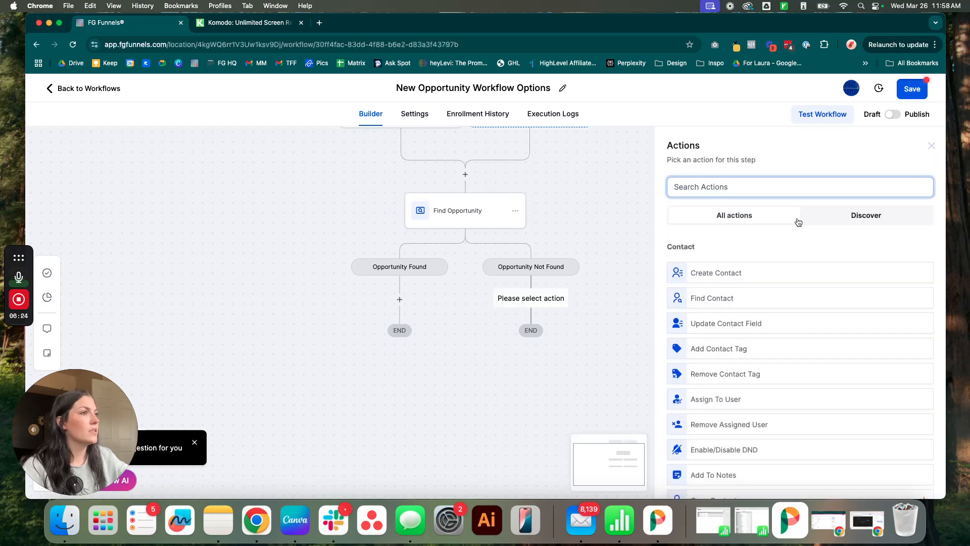
text(opp)
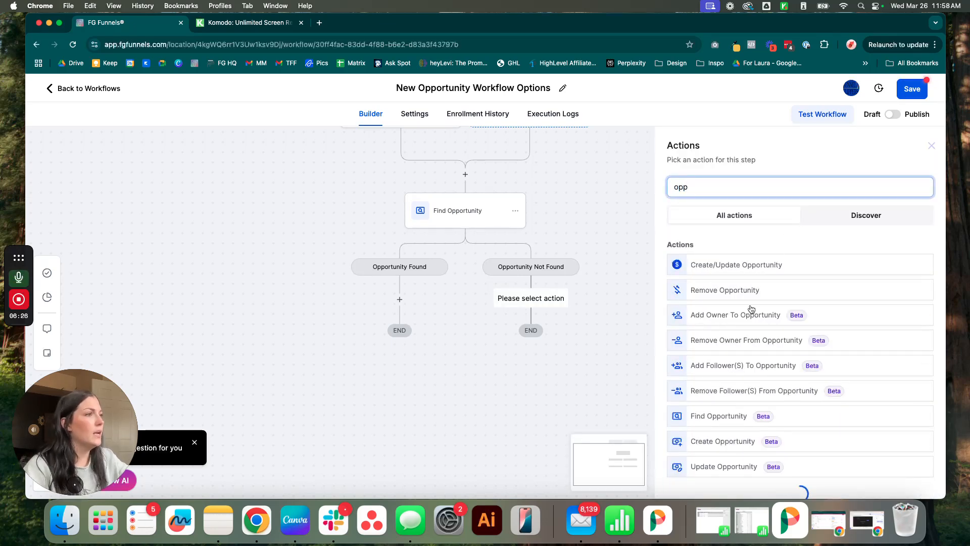
click(724, 439)
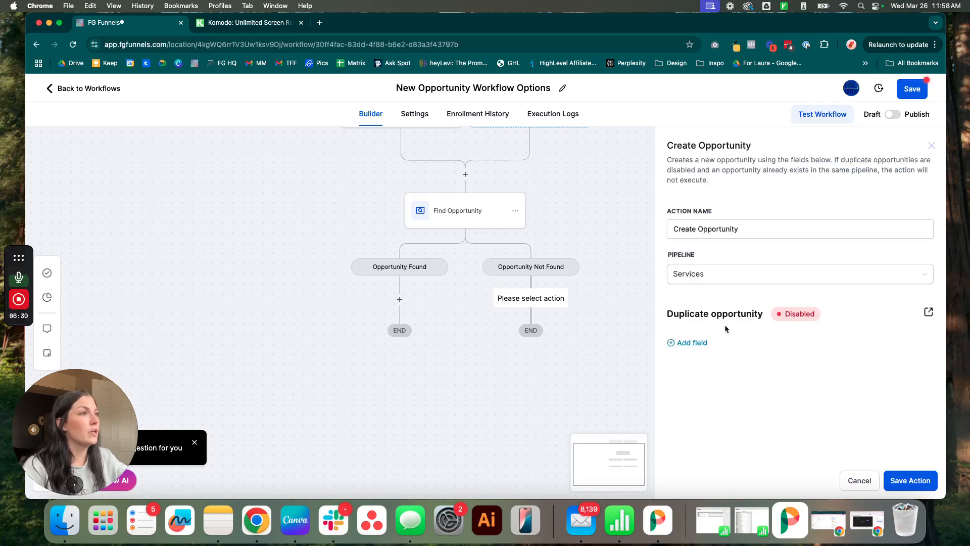
click(689, 274)
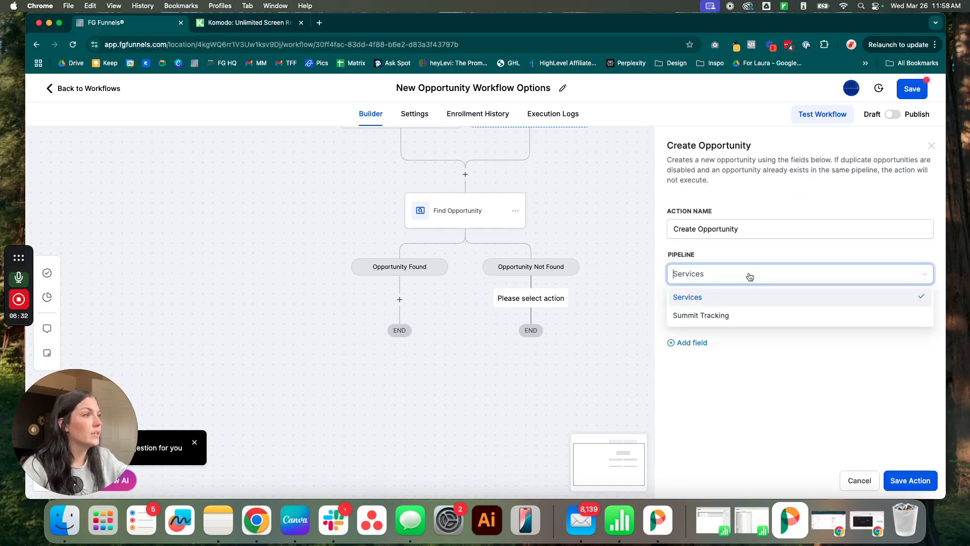
click(714, 299)
Step: Add an Opportunity Name field to the Create Opportunity action, filled with the contact's Full Name value {{contact.name}}
click(692, 343)
click(702, 353)
click(707, 400)
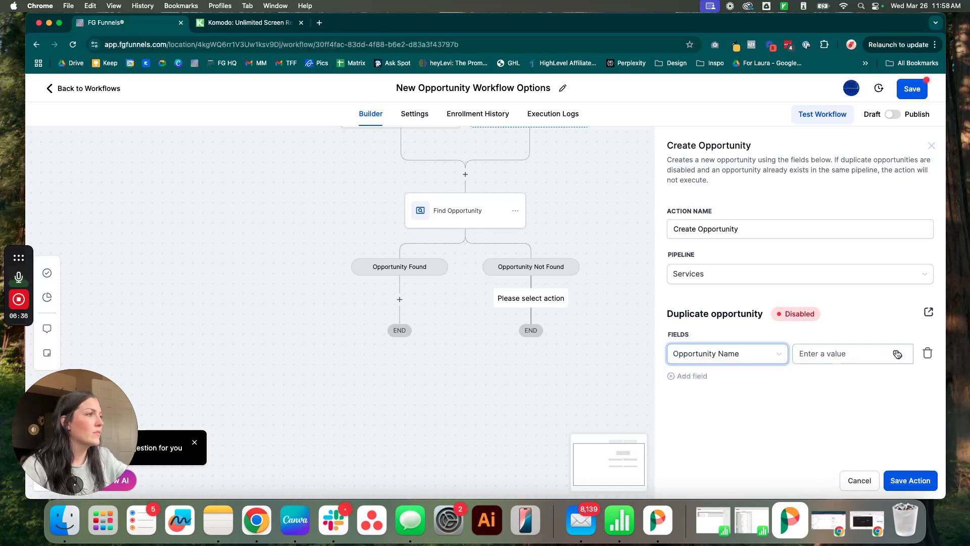
click(897, 354)
click(814, 120)
click(764, 137)
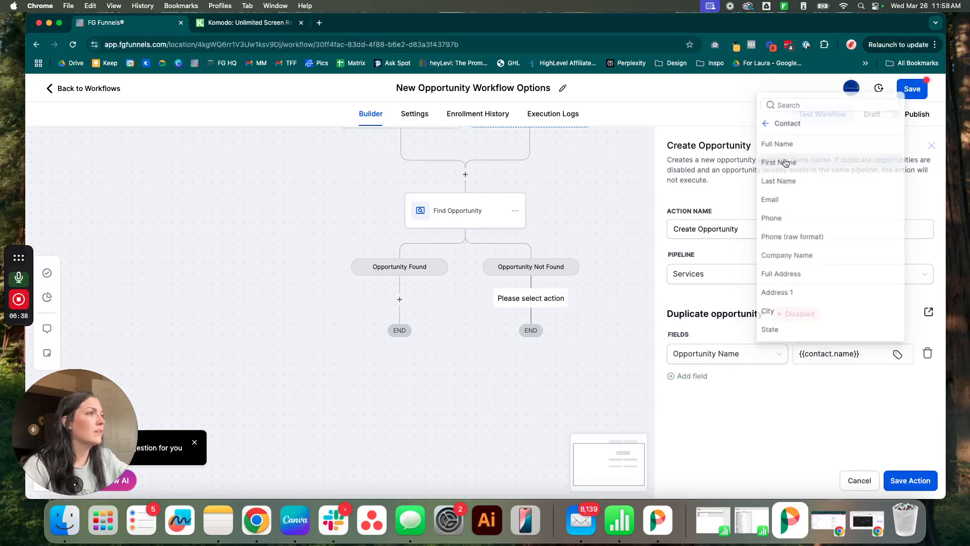
click(863, 354)
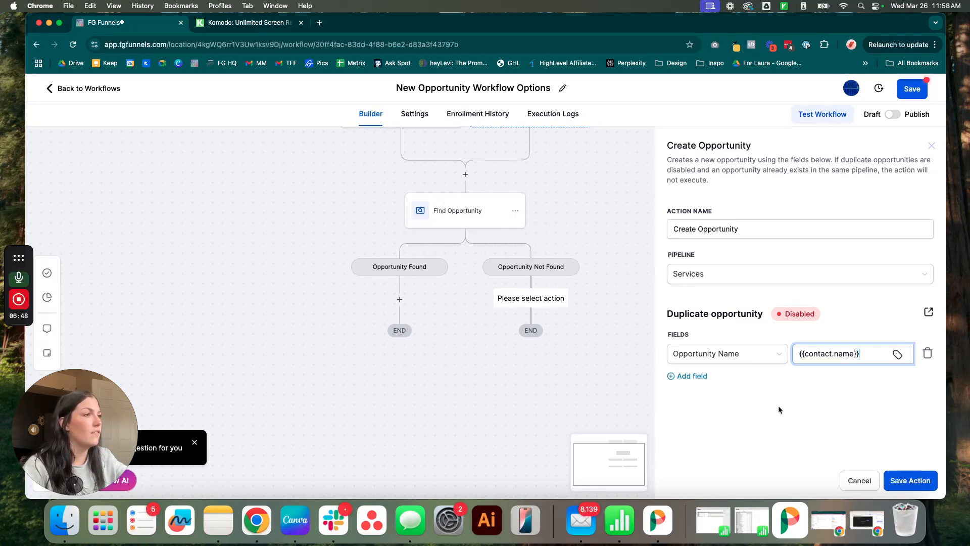
Step: Add a Pipeline Stage field to the Create Opportunity action, try Follow Up, and set the stage to Call Booked
click(681, 380)
click(758, 386)
click(728, 297)
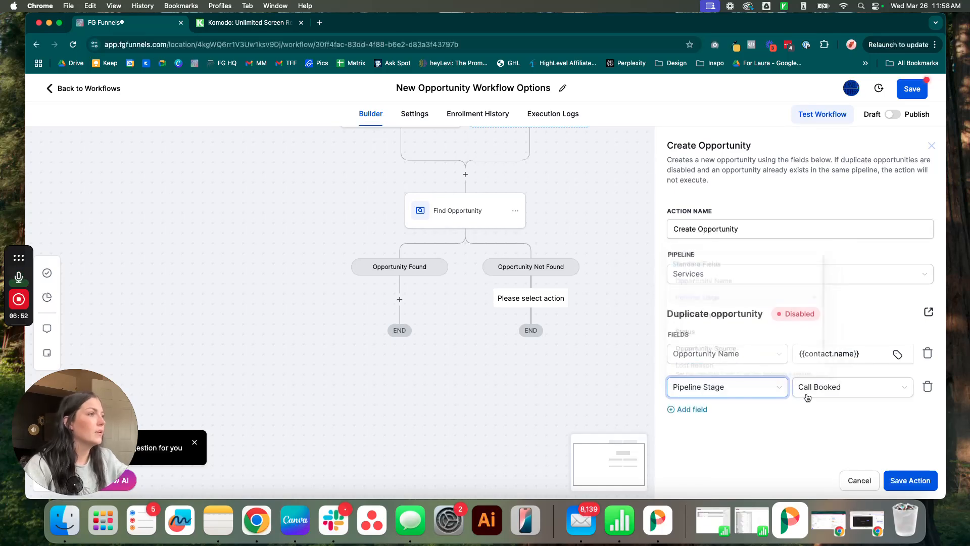
click(826, 390)
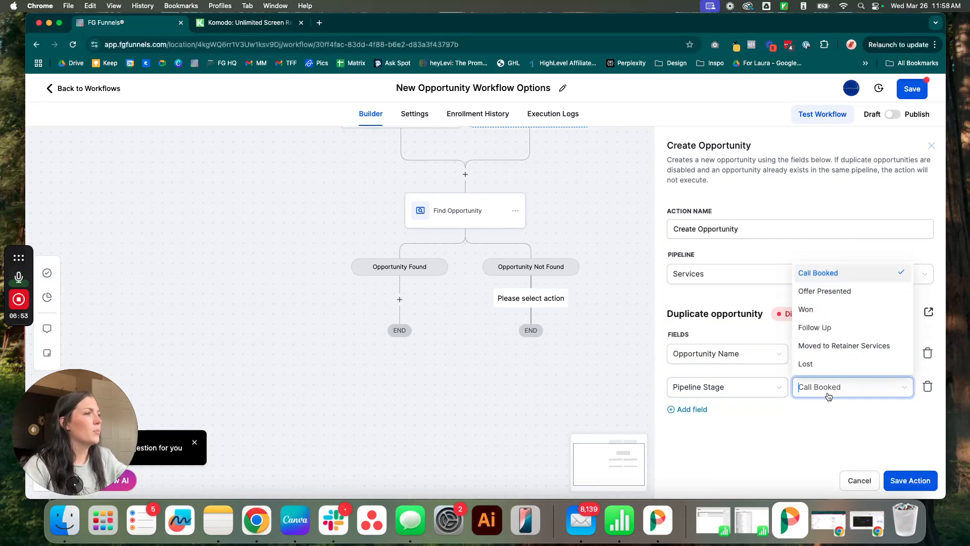
click(818, 328)
click(832, 390)
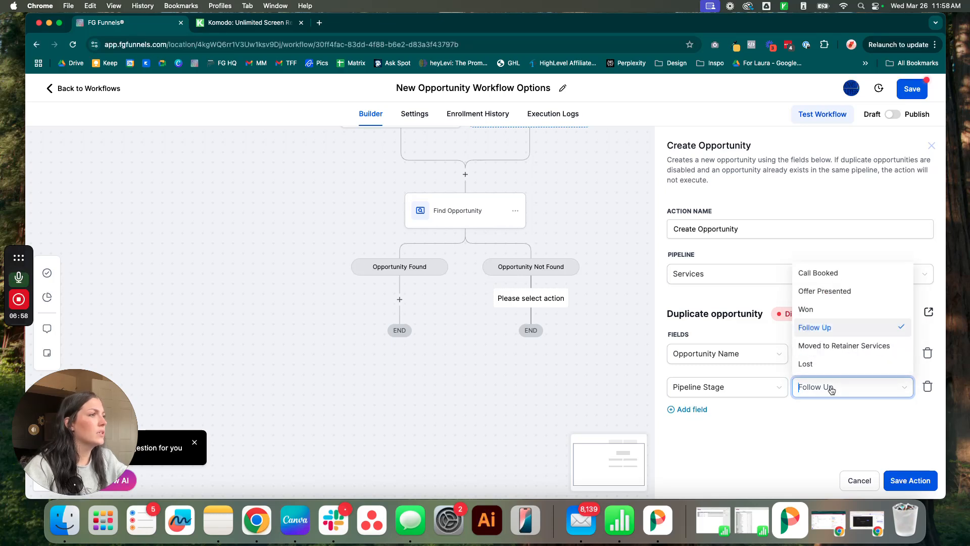
click(827, 276)
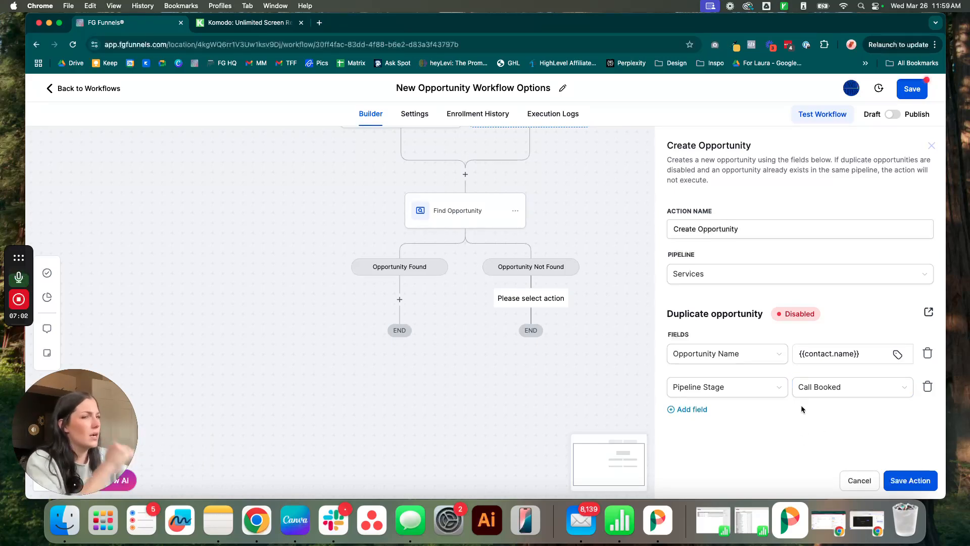
Step: Try adding a Status field set to Open to the Create Opportunity action
click(702, 416)
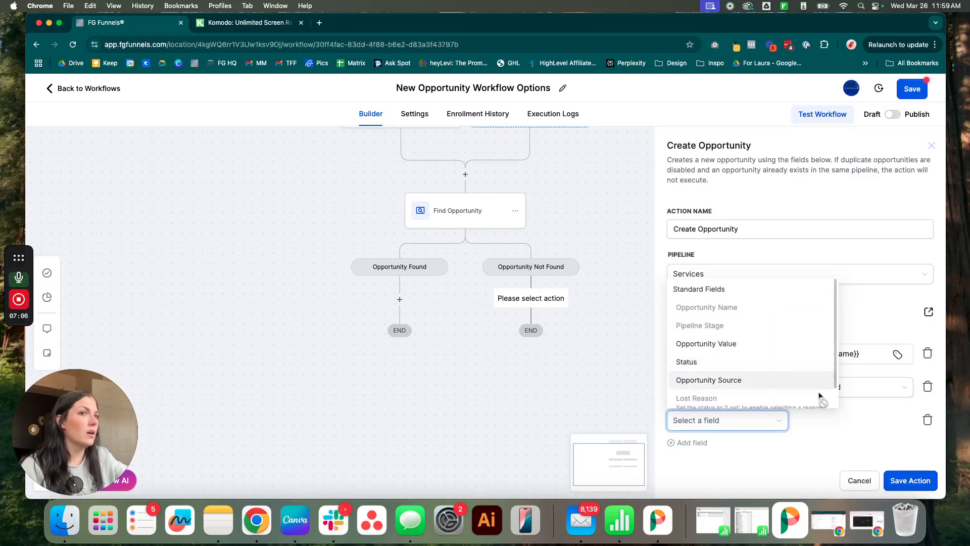
click(852, 397)
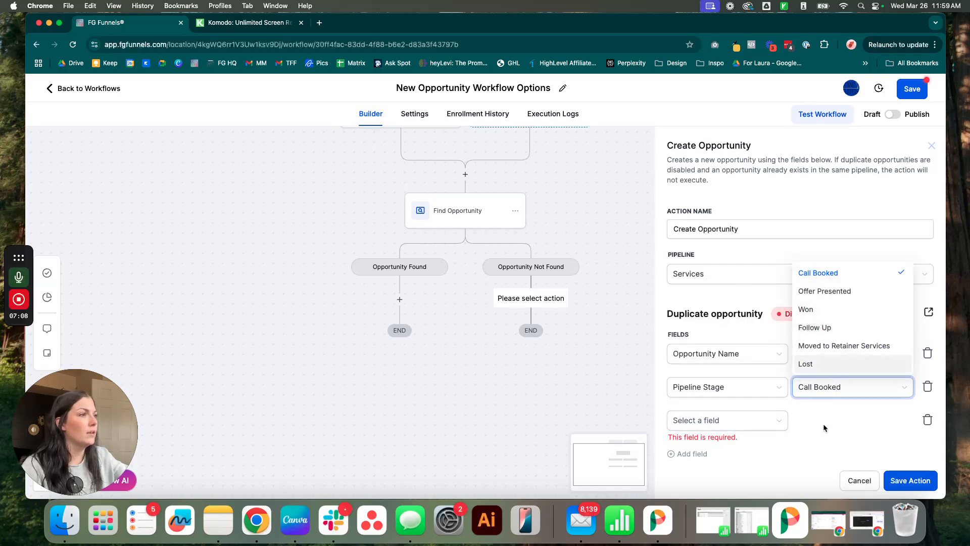
click(748, 420)
scroll(704, 333, down, 1)
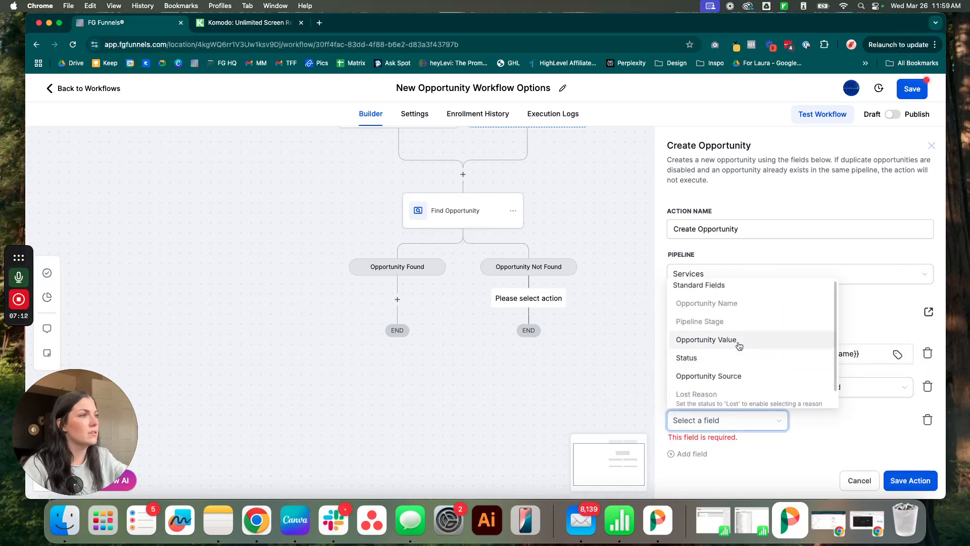
click(732, 364)
click(804, 420)
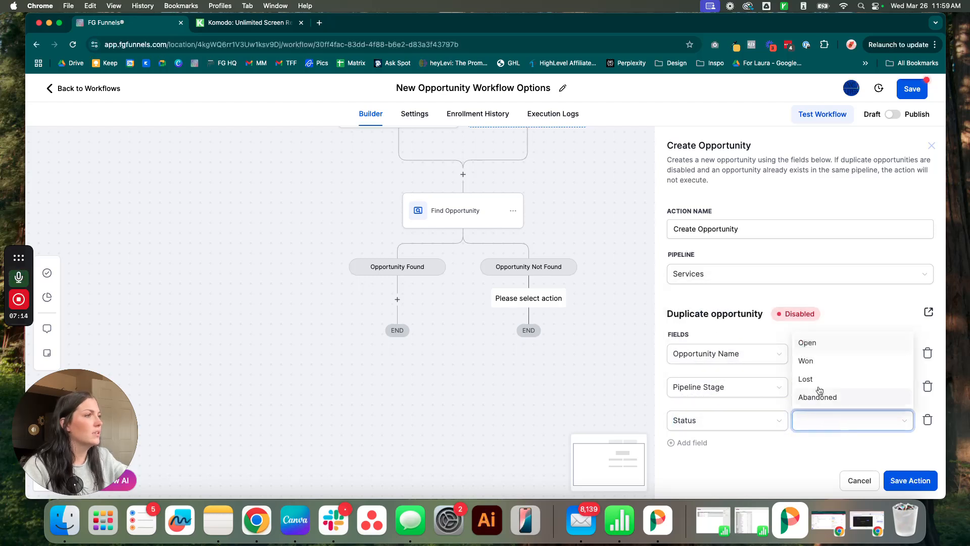
click(814, 342)
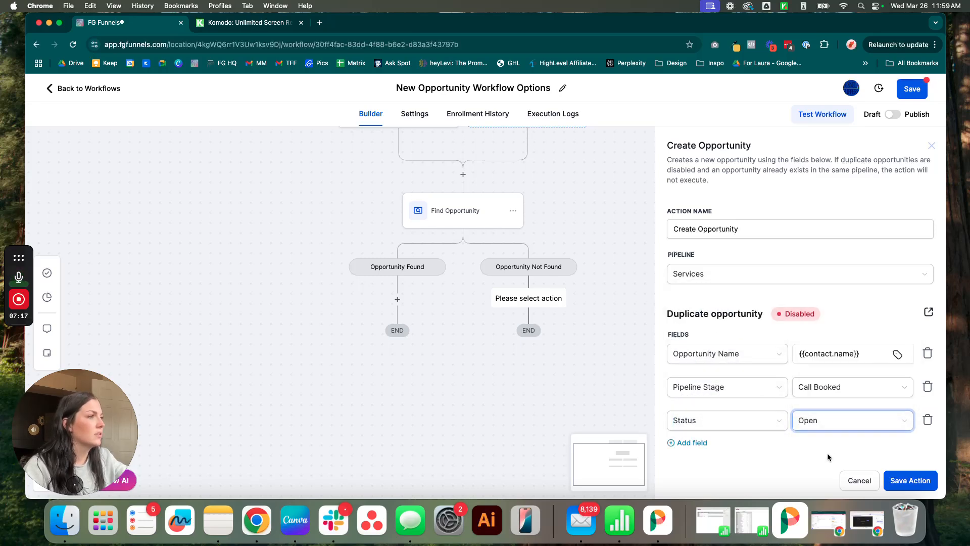
Step: Remove the Status field from the Create Opportunity action and save the action
click(928, 420)
click(910, 480)
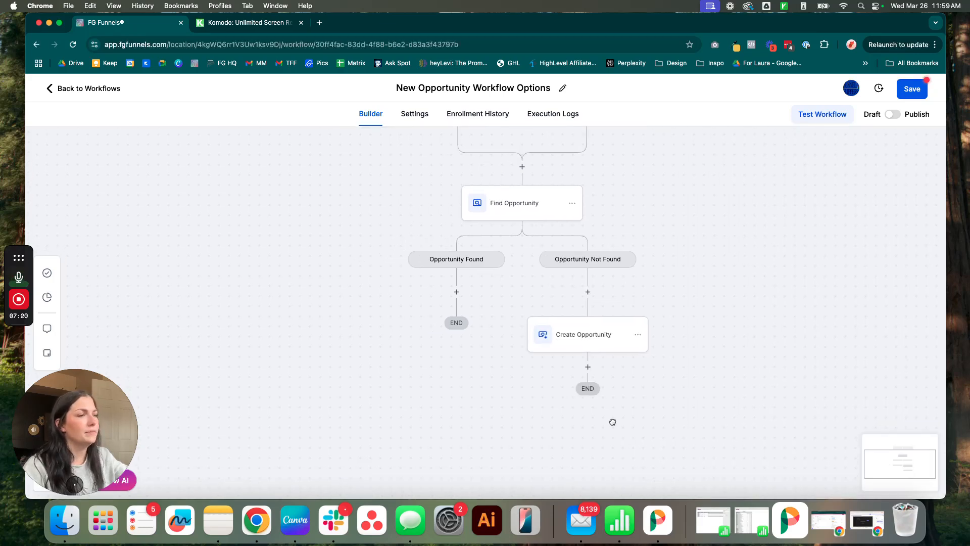
Step: Add an Update Opportunity action to the Opportunity Found branch
click(456, 292)
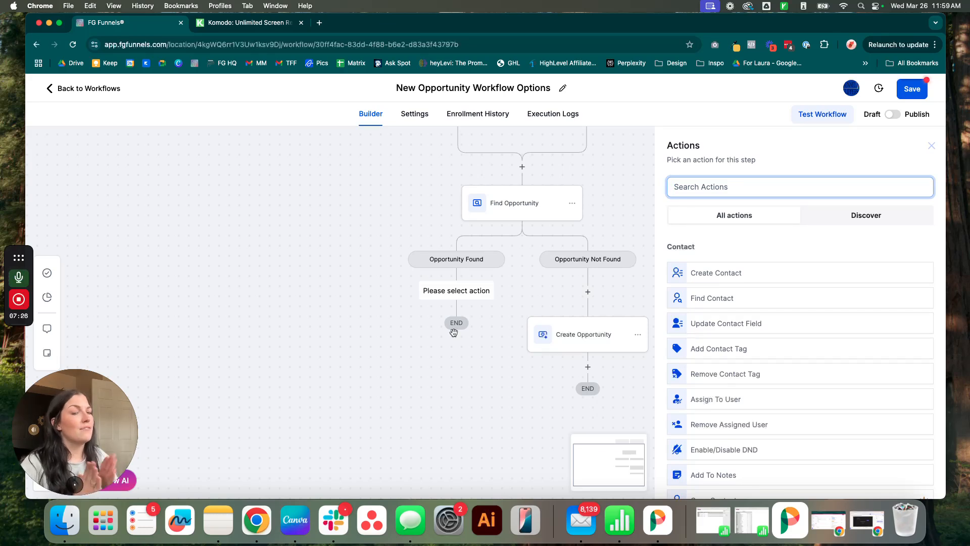
text(update)
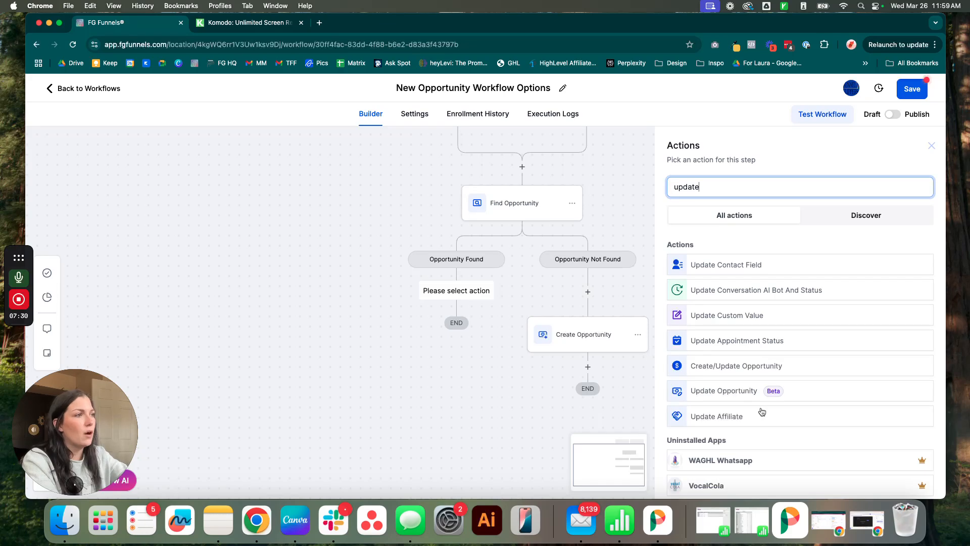
click(724, 391)
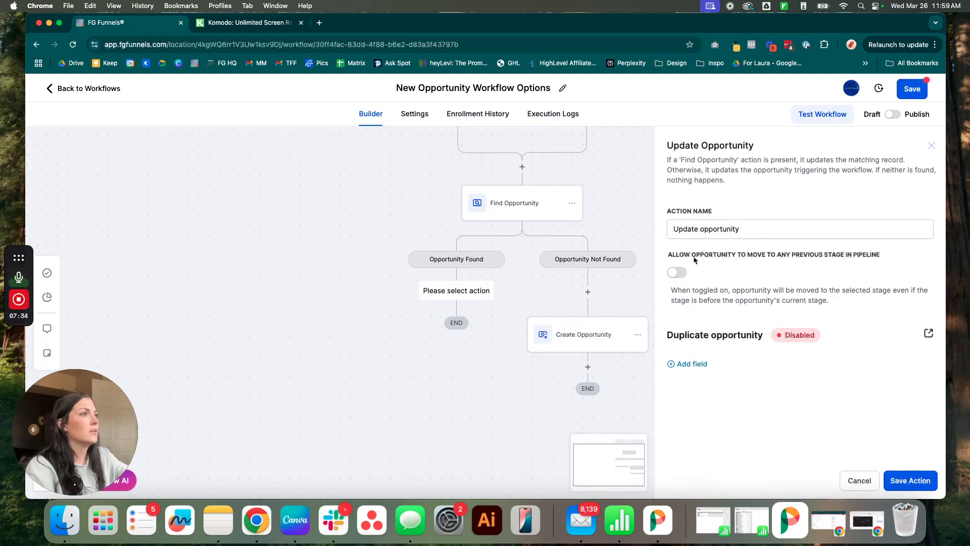
drag(670, 257, 877, 257)
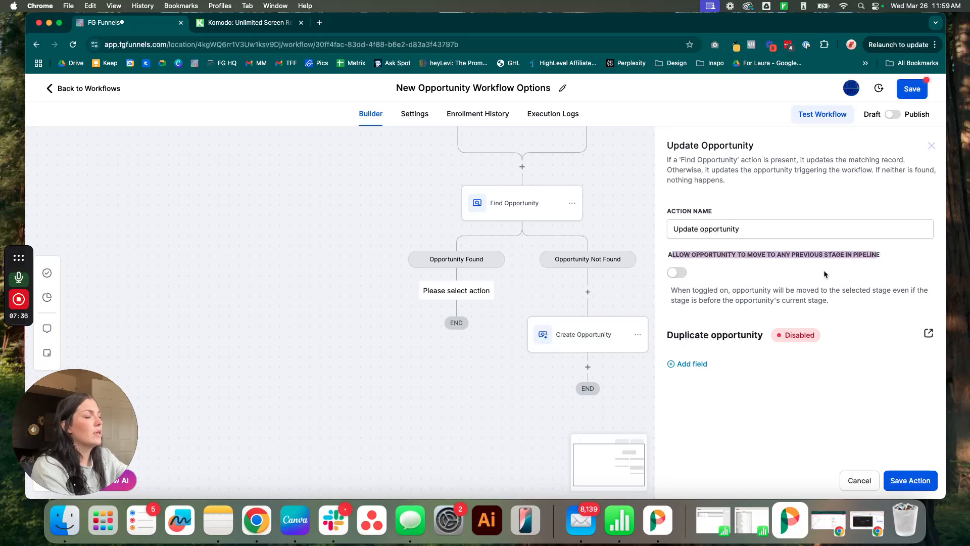
click(750, 296)
Step: Add a Pipeline field set to Services in the Update Opportunity action
click(686, 364)
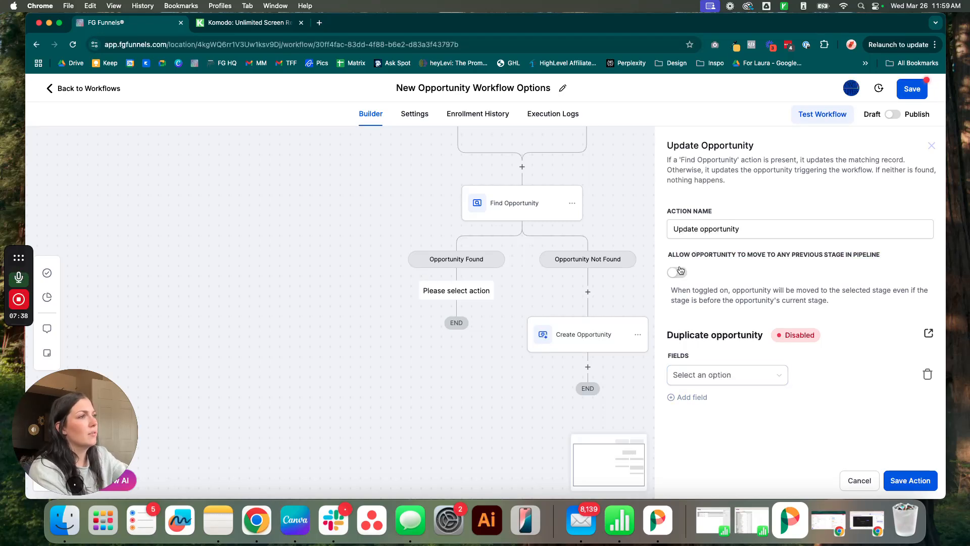
click(691, 376)
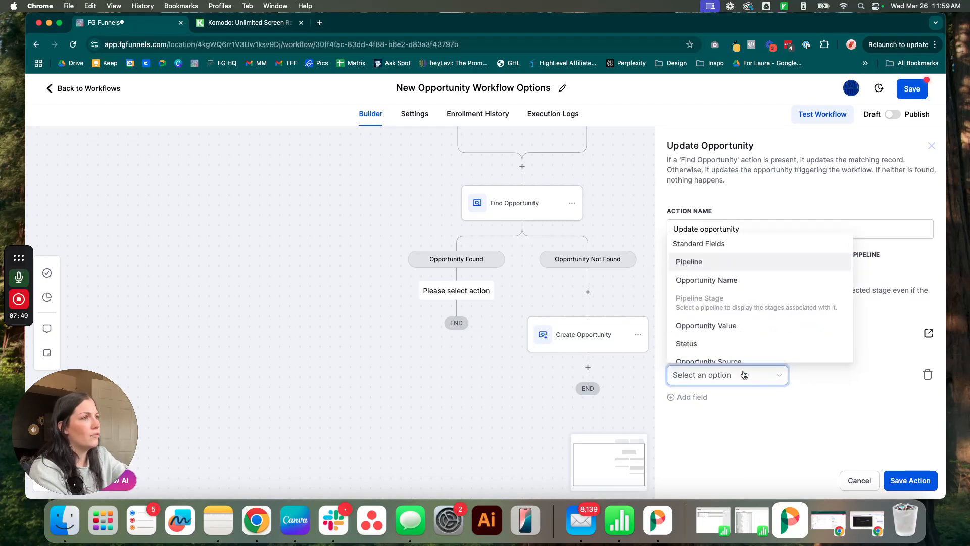
click(707, 258)
click(832, 375)
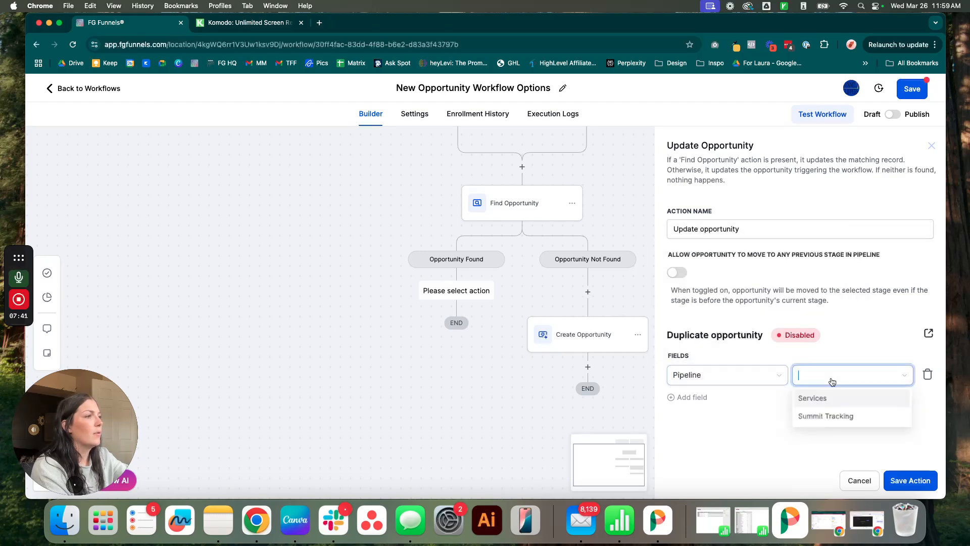
click(811, 397)
Step: Add an Opportunity Name field to the Update Opportunity action, filled with the user's name value {{user.name}}
click(670, 398)
click(707, 413)
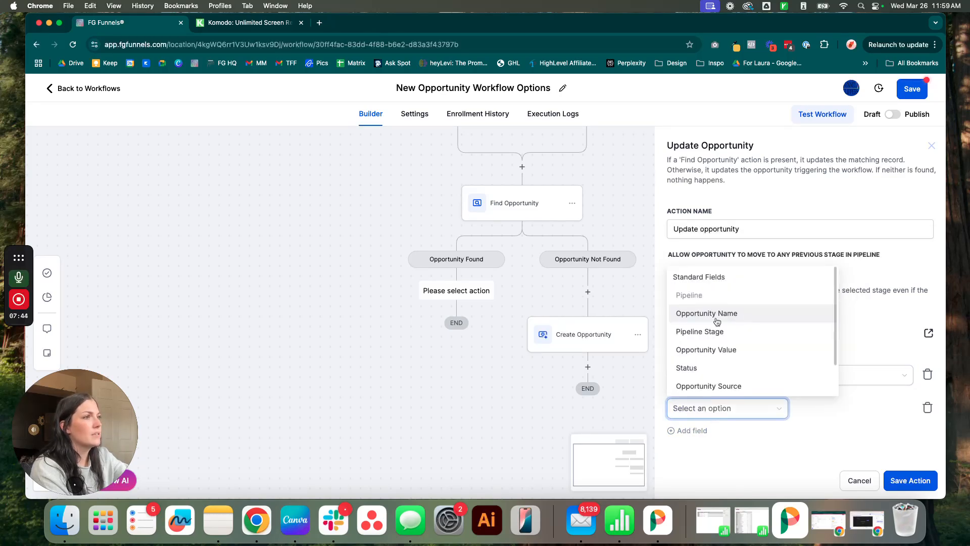
click(713, 313)
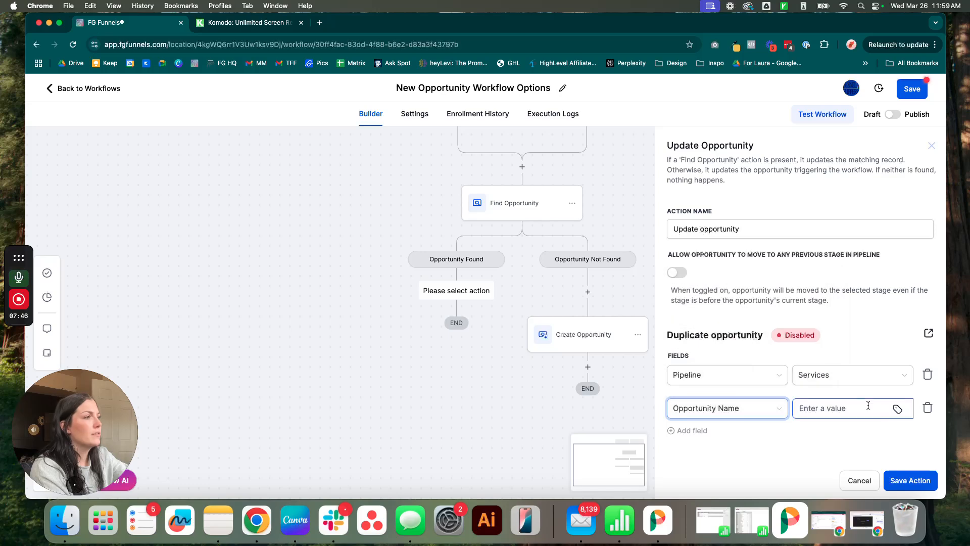
click(898, 408)
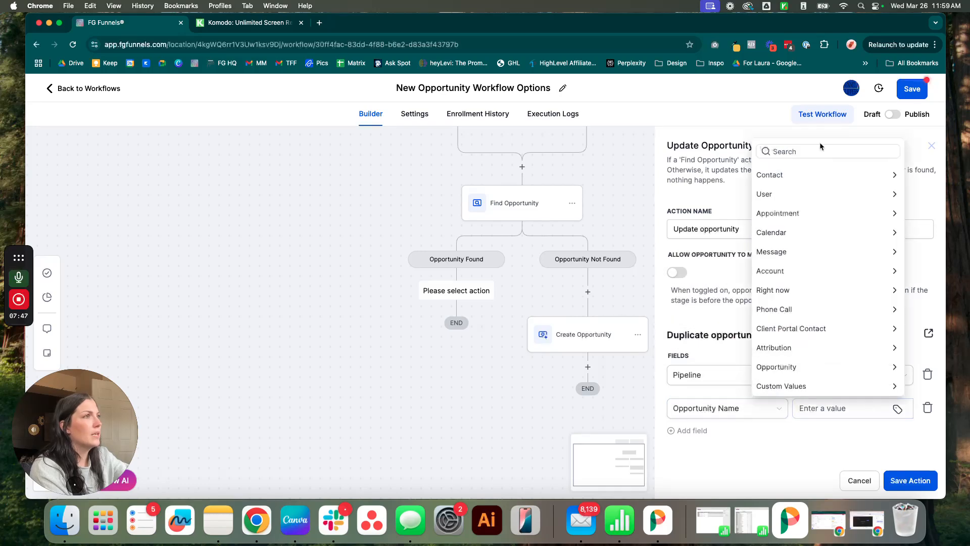
click(894, 196)
click(820, 213)
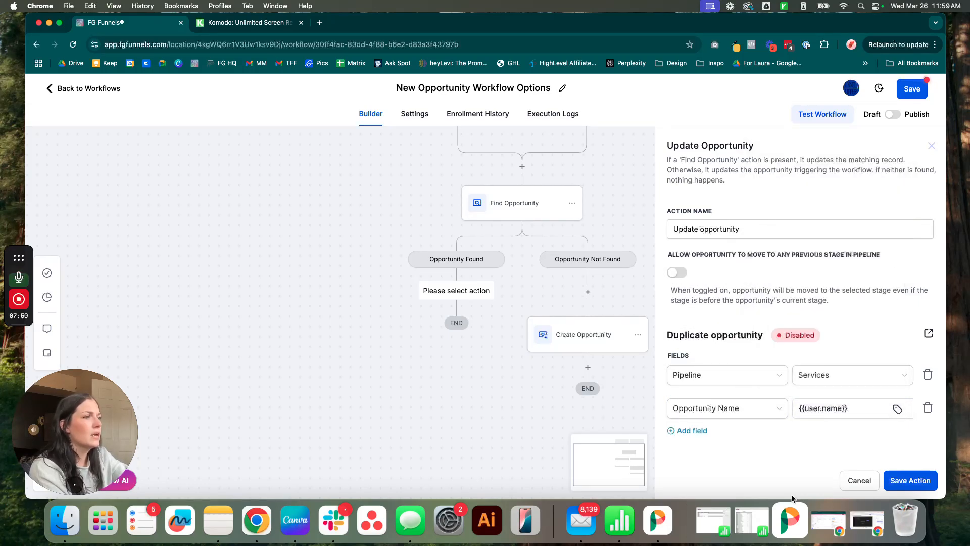
Step: Add a Pipeline Stage field set to Call Booked to the Update Opportunity action, and save the action
click(702, 436)
click(720, 440)
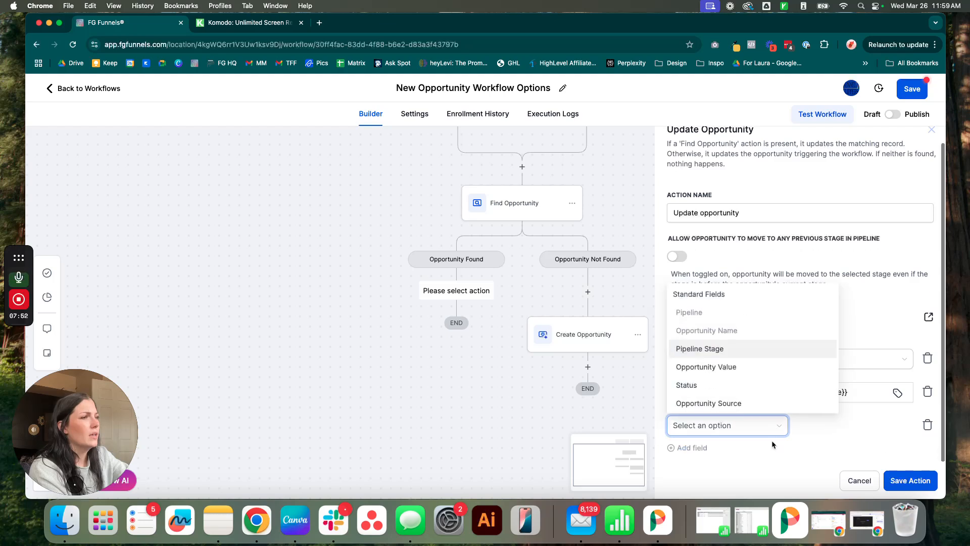
click(707, 346)
click(828, 425)
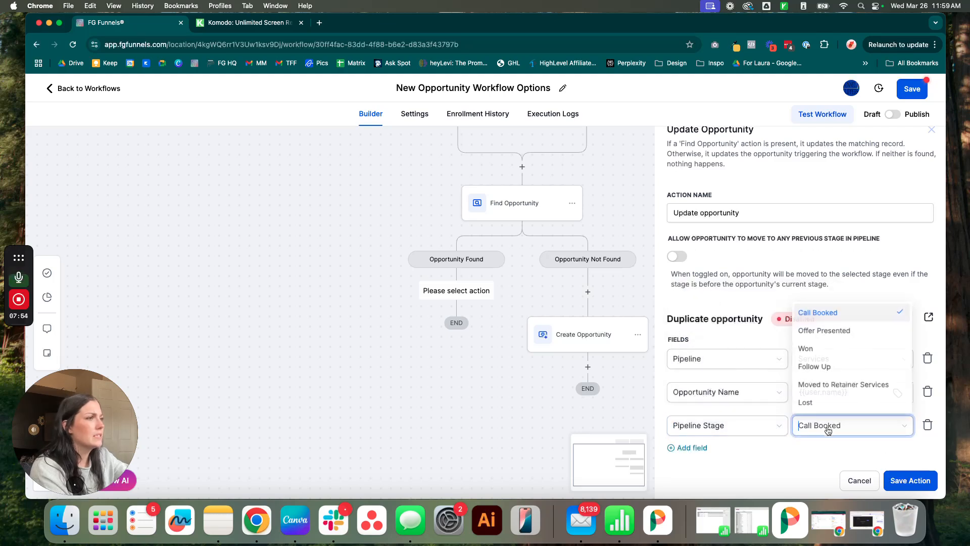
click(819, 312)
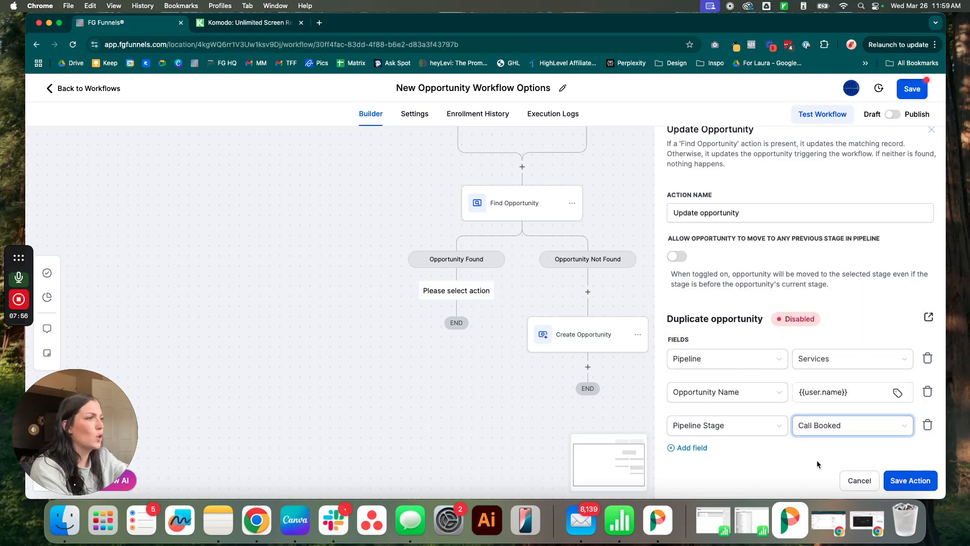
click(910, 478)
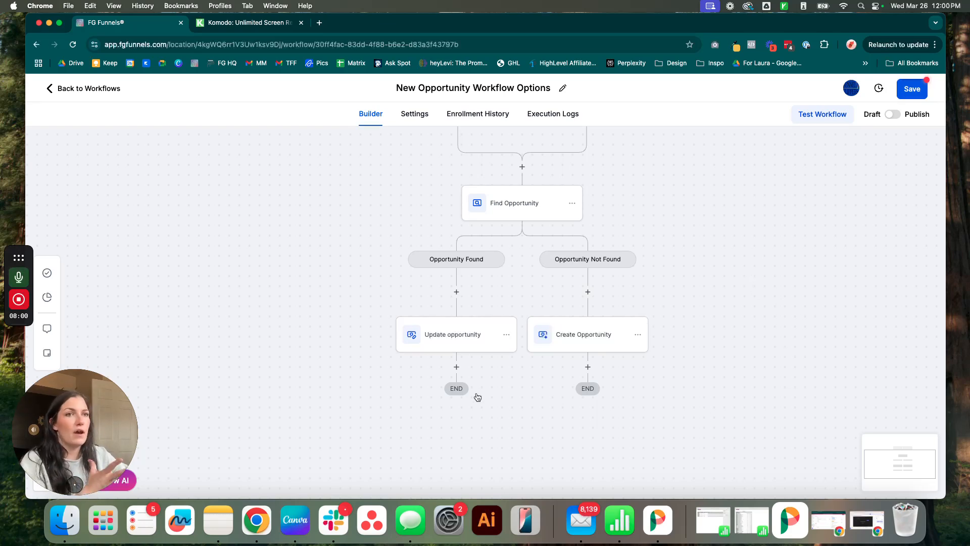
Step: Review the workflow from its appointment trigger through Find Opportunity to the found and not-found branches
scroll(353, 318, up, 3)
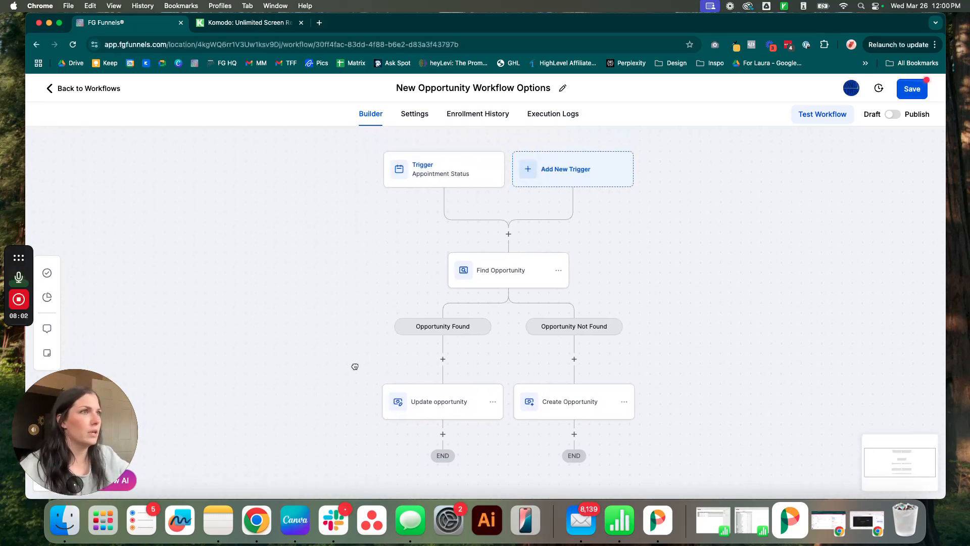
drag(353, 390, 378, 253)
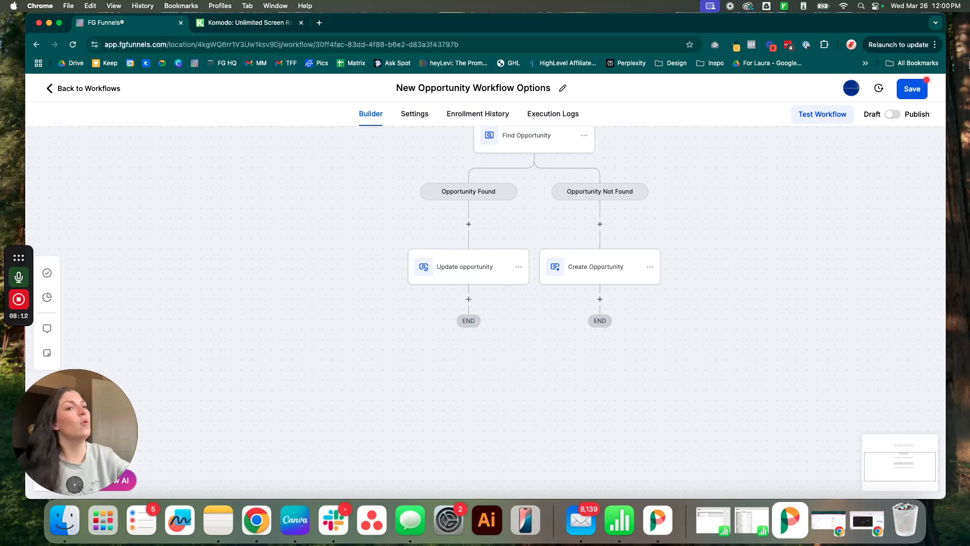
drag(752, 191, 733, 280)
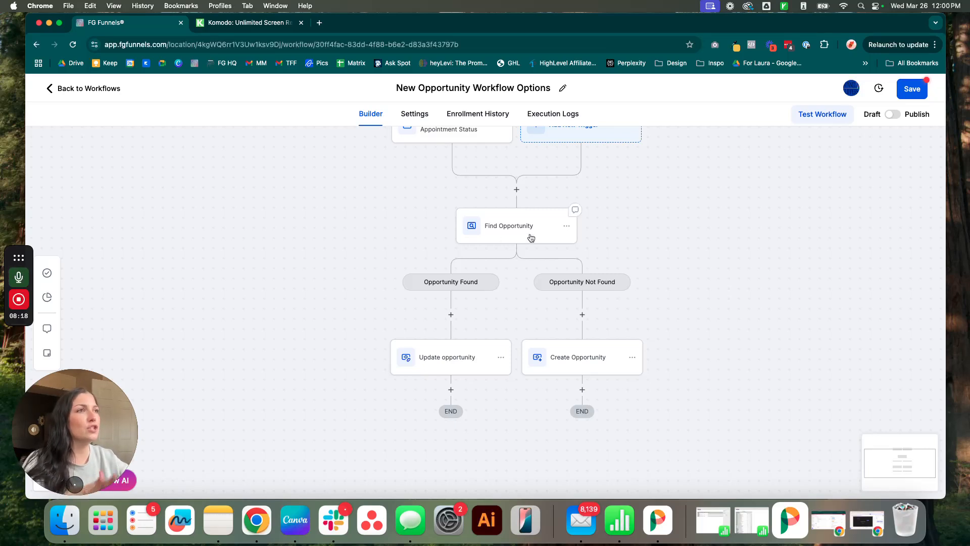
scroll(527, 238, right, 1)
scroll(480, 236, up, 1)
scroll(501, 230, up, 1)
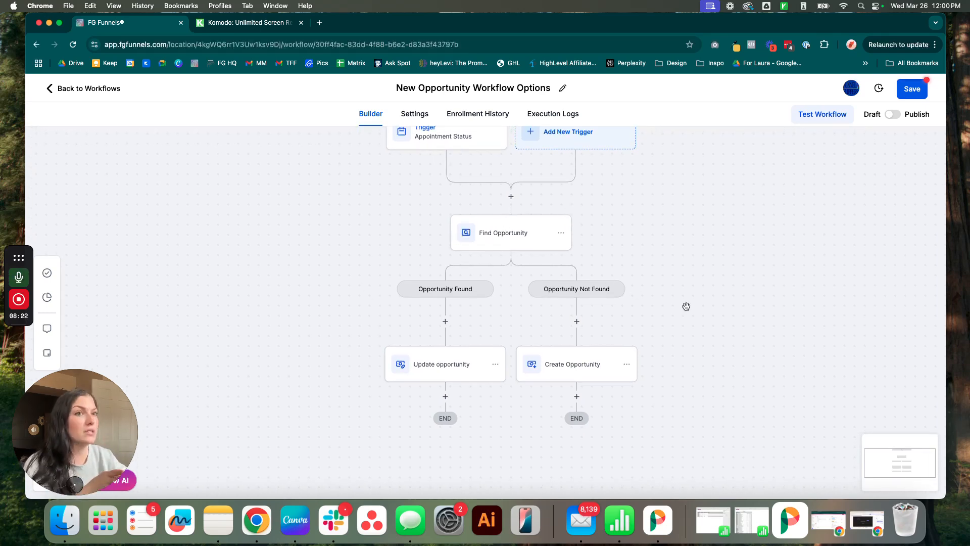
drag(707, 321, 703, 228)
scroll(704, 229, down, 1)
scroll(697, 204, up, 3)
scroll(698, 204, right, 2)
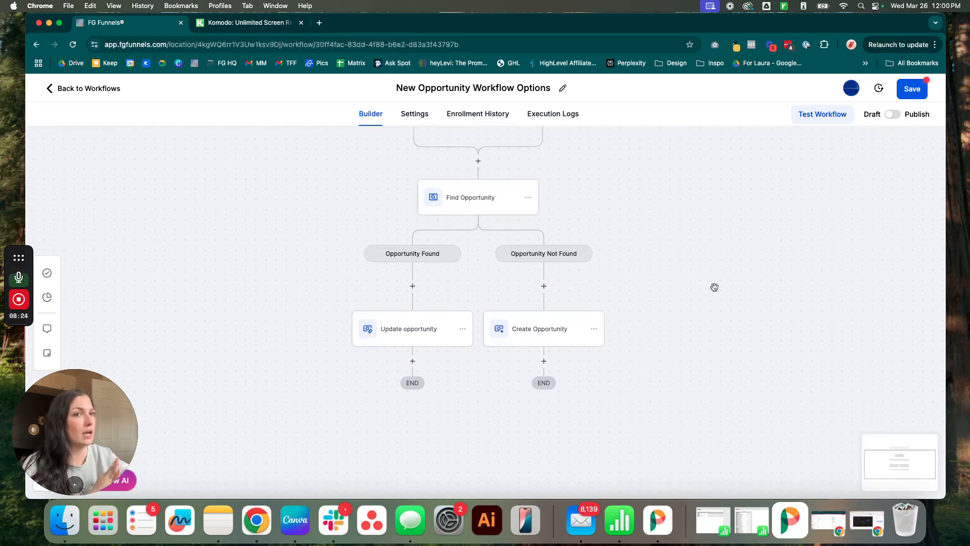
scroll(336, 379, down, 2)
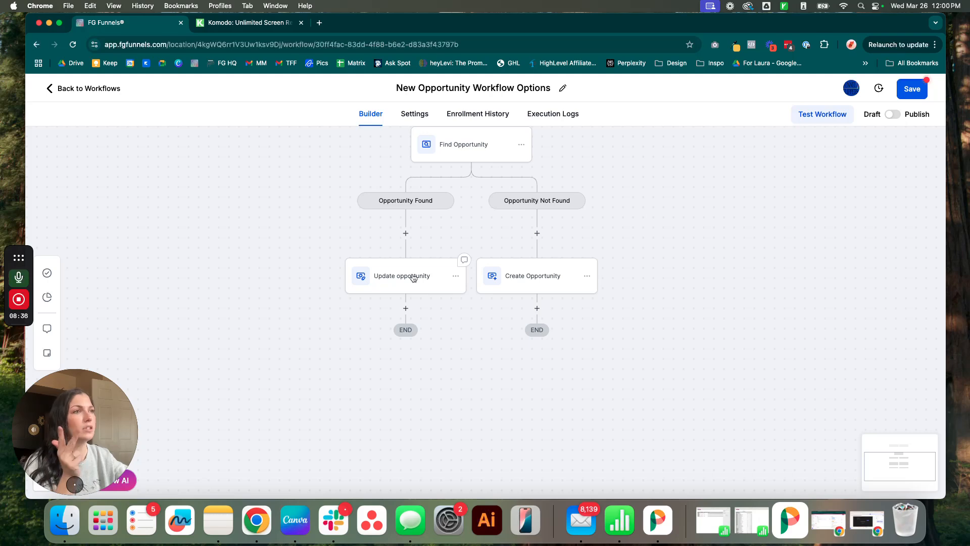
Step: Add an Add Owner To Opportunity action after Update opportunity in the Opportunity Found branch
click(389, 281)
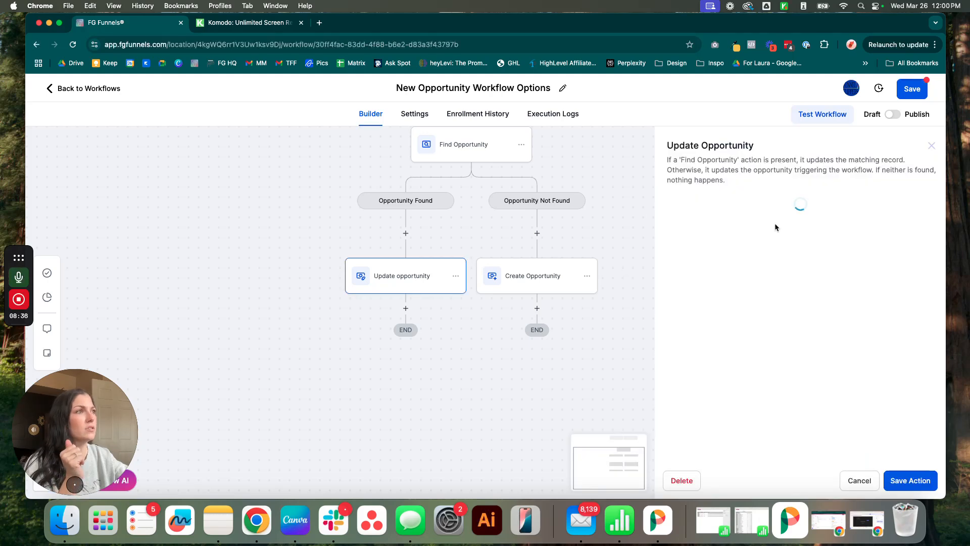
click(404, 310)
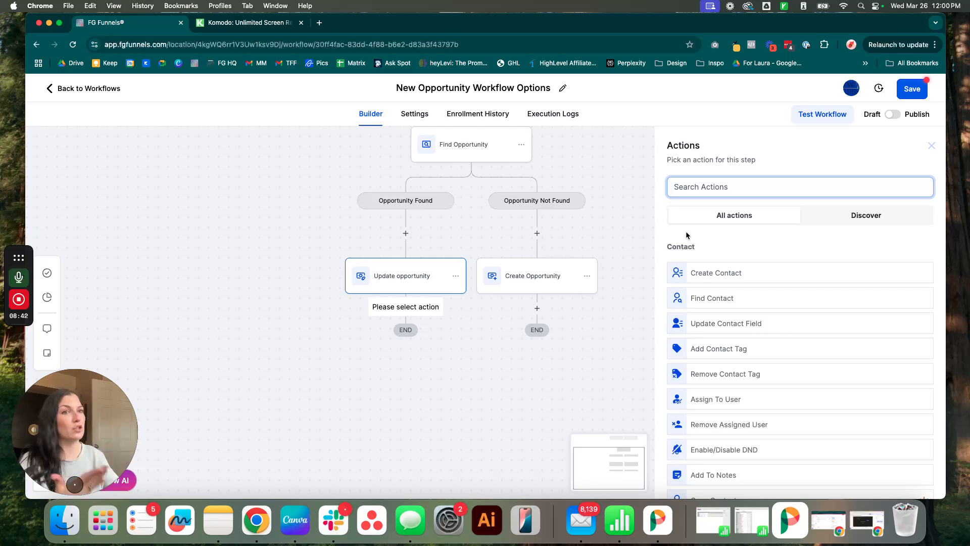
text(opp)
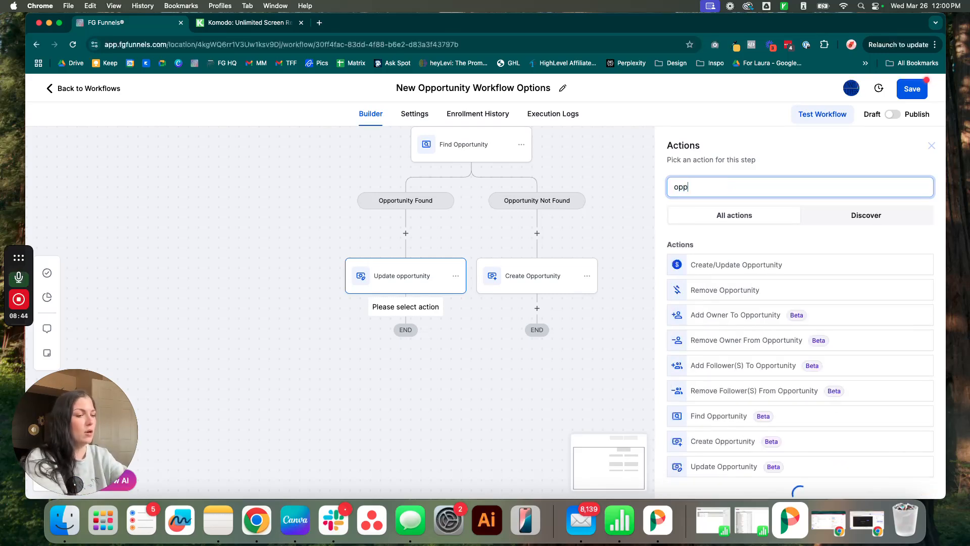
scroll(743, 256, down, 1)
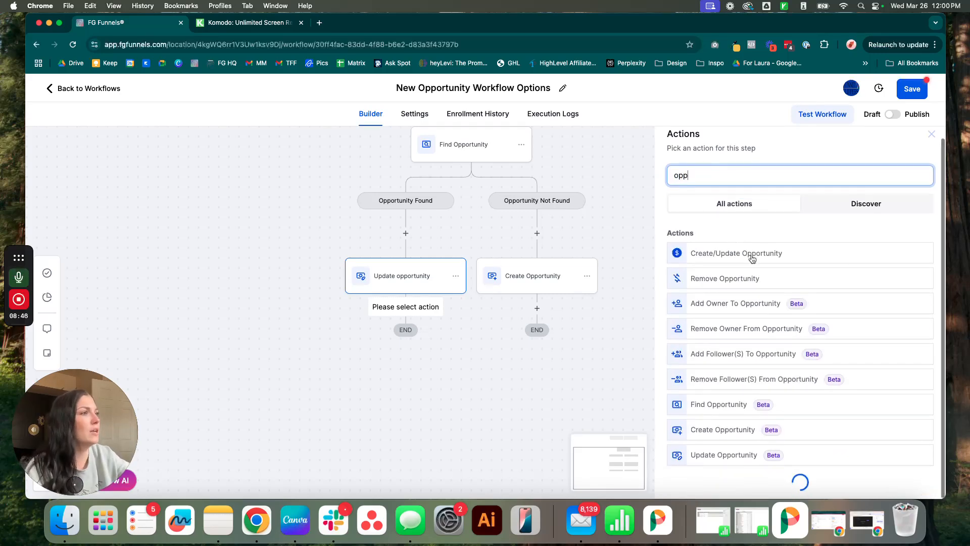
click(733, 275)
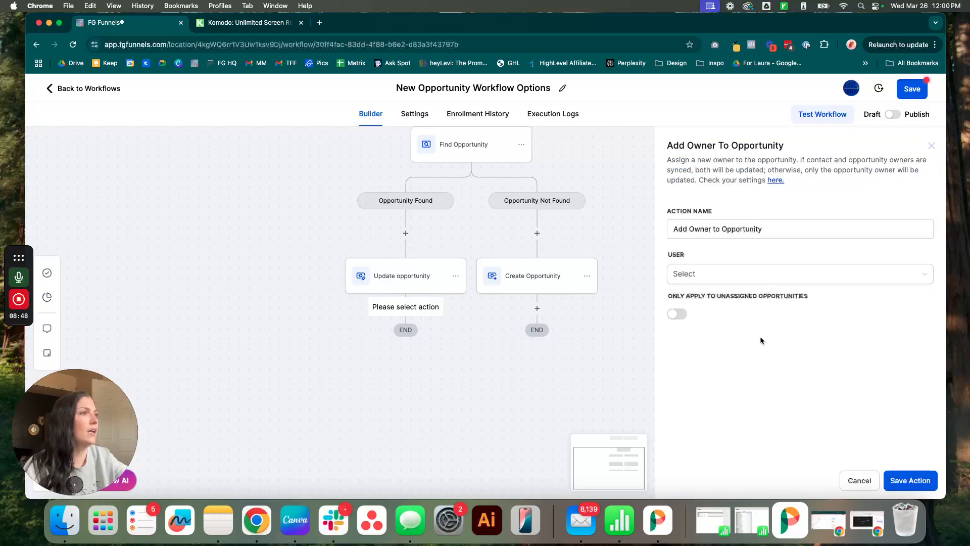
Step: Choose a user as the opportunity owner, restrict the action to unassigned opportunities, and save the Add Owner to Opportunity action
click(714, 274)
click(710, 314)
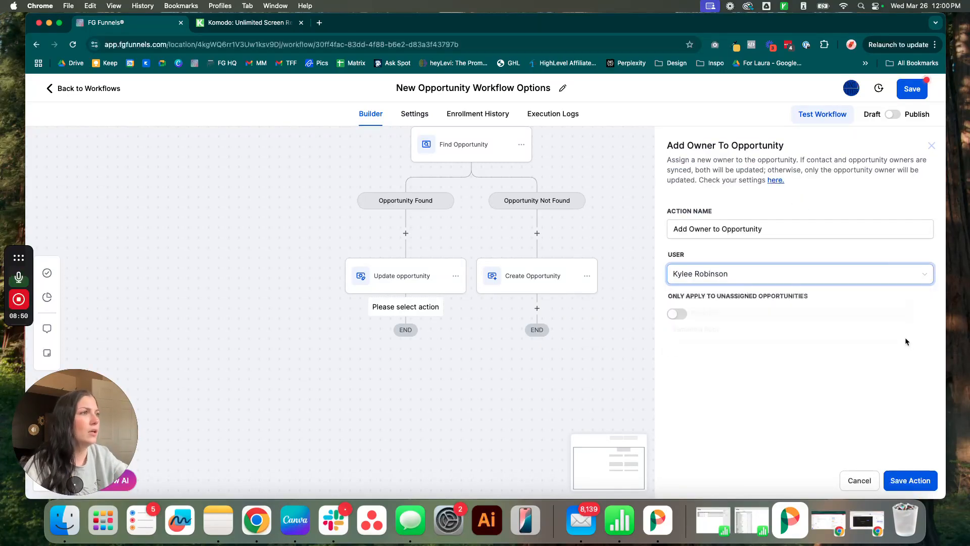
click(676, 313)
drag(809, 292, 624, 300)
click(874, 331)
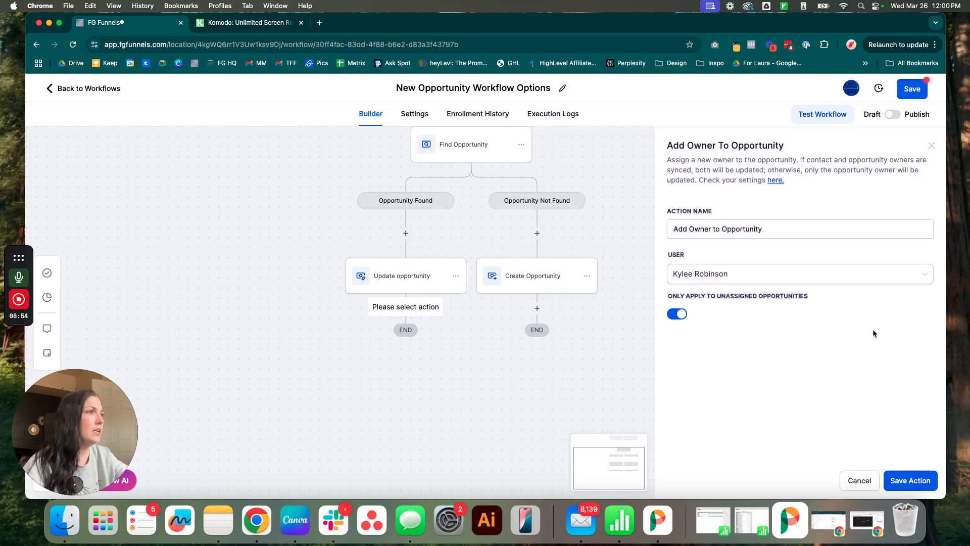
click(910, 480)
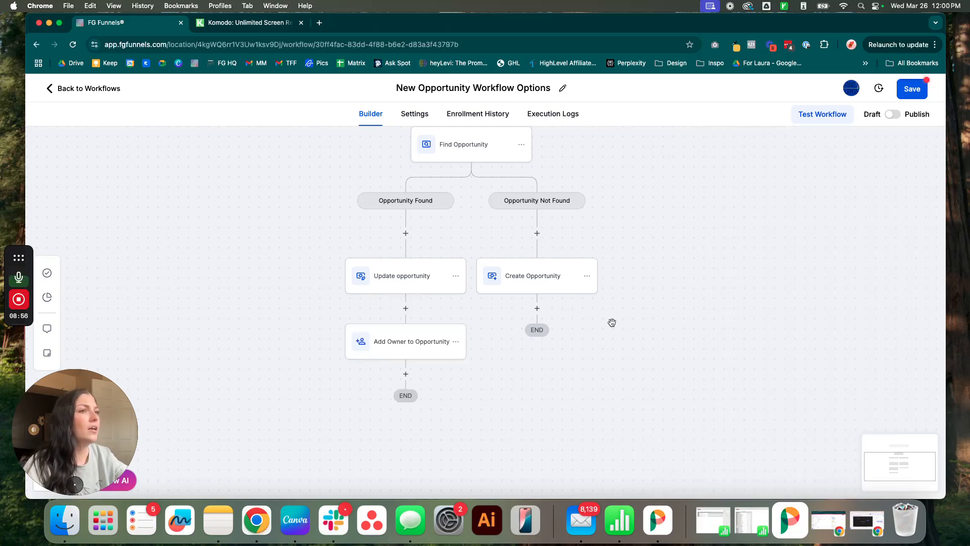
Step: Add an Add Follower(s) To Opportunity action after Add Owner to Opportunity in the Opportunity Found branch
drag(651, 362, 655, 309)
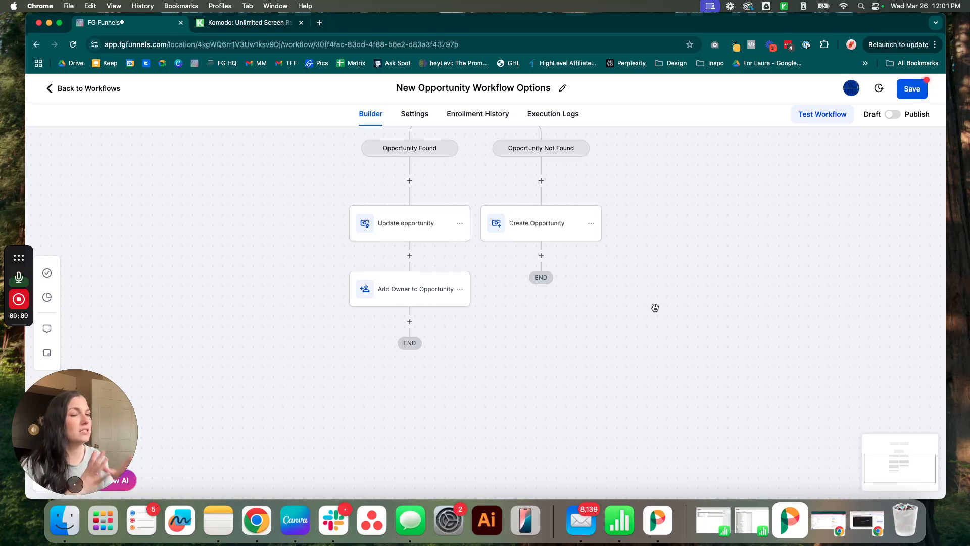
drag(663, 309, 650, 325)
click(364, 290)
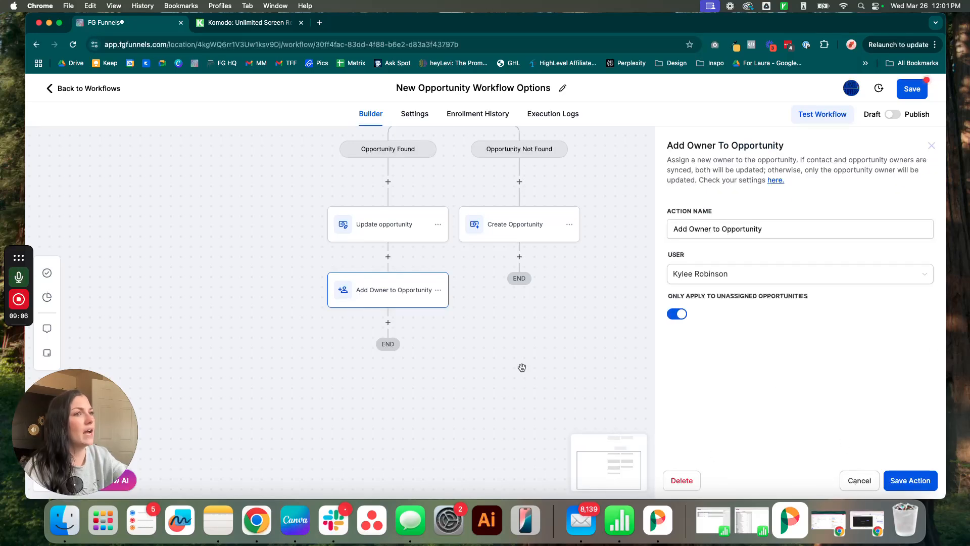
click(388, 323)
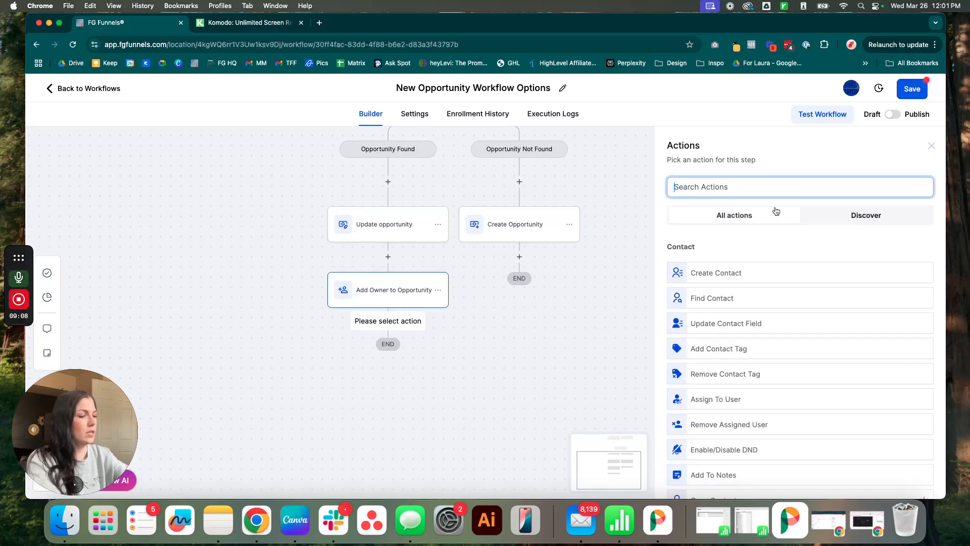
text(oppo)
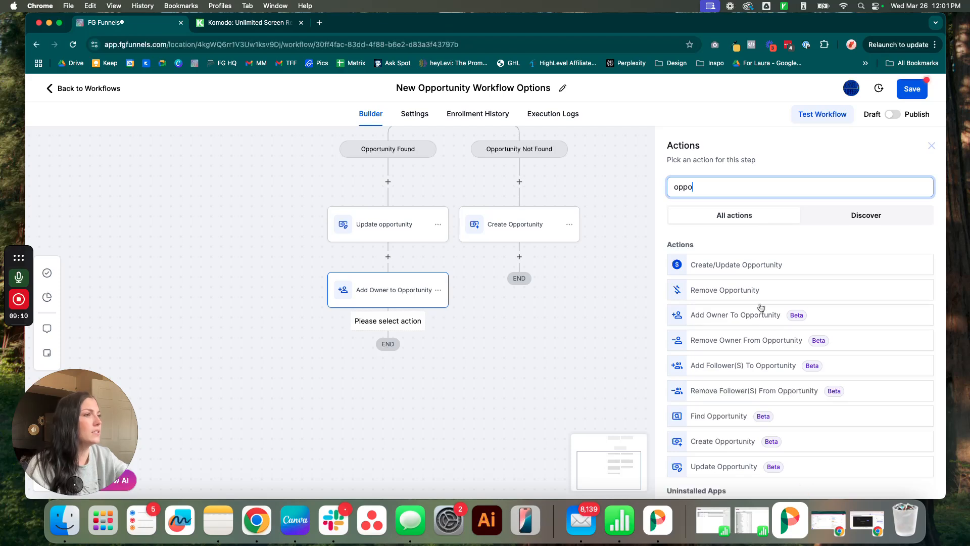
scroll(773, 392, down, 2)
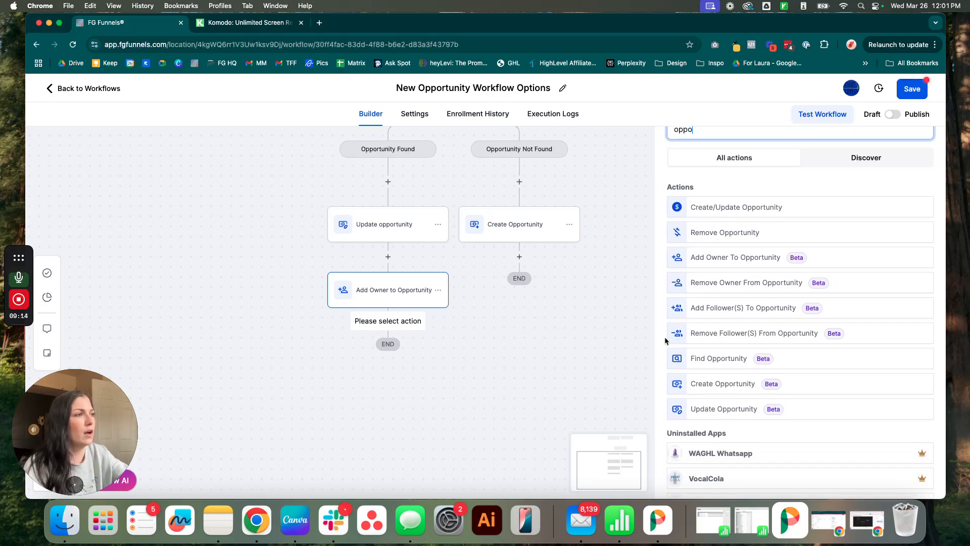
click(782, 312)
Step: Choose a user other than the opportunity owner as the follower, and save the Add Follower(s) to Opportunity action
click(716, 254)
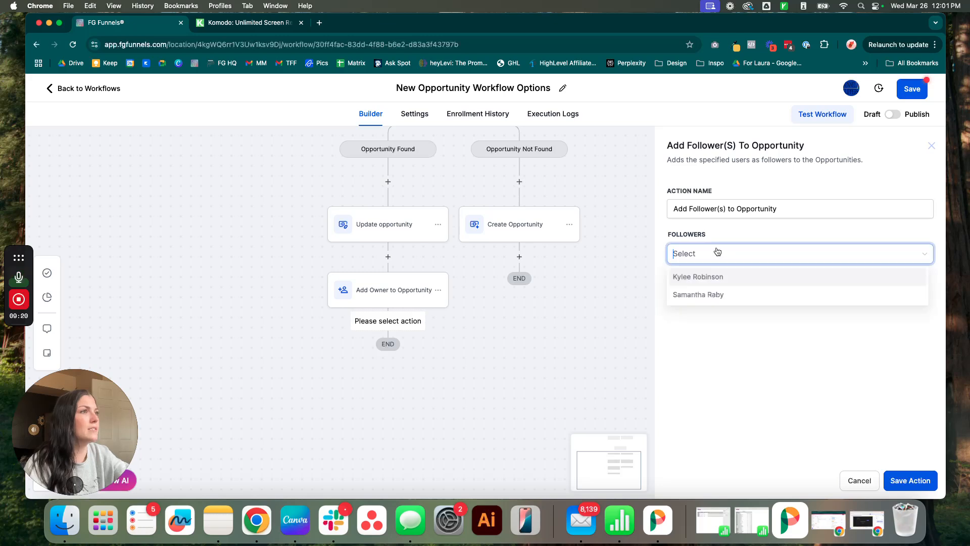
click(716, 299)
click(755, 393)
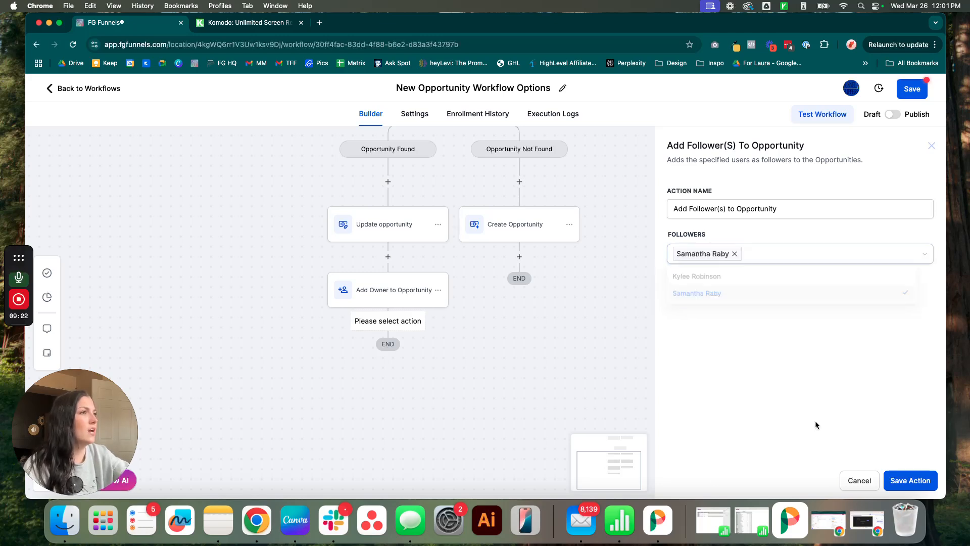
click(912, 480)
drag(729, 357, 730, 396)
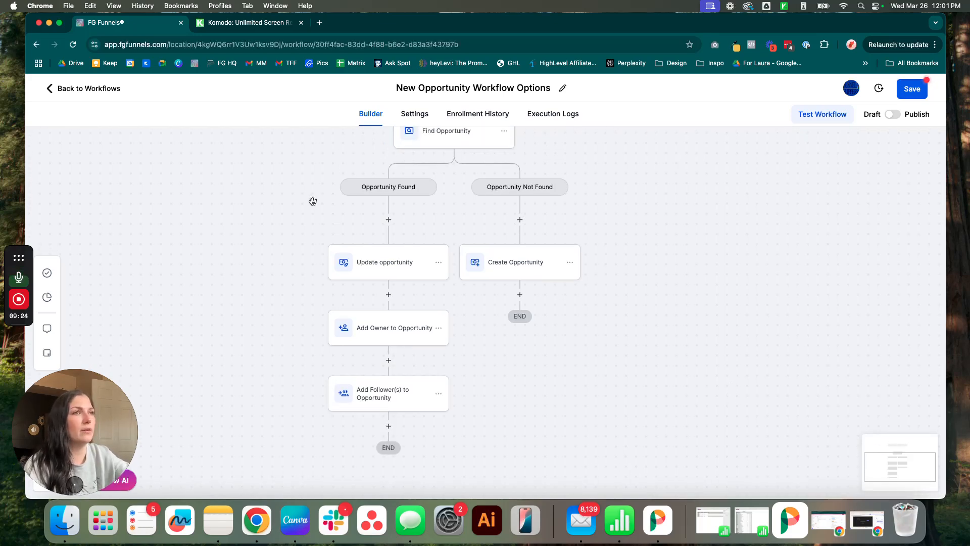
drag(731, 354, 680, 393)
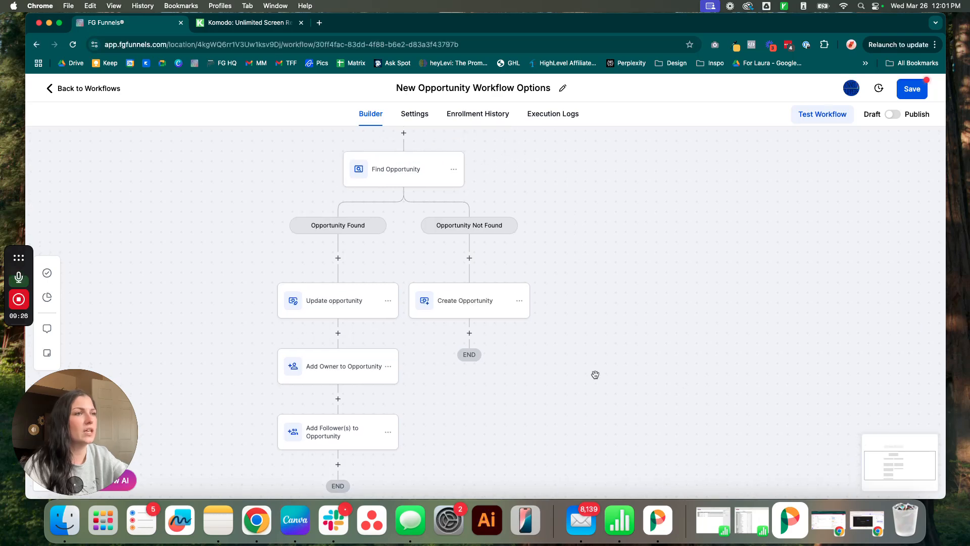
drag(578, 350, 596, 238)
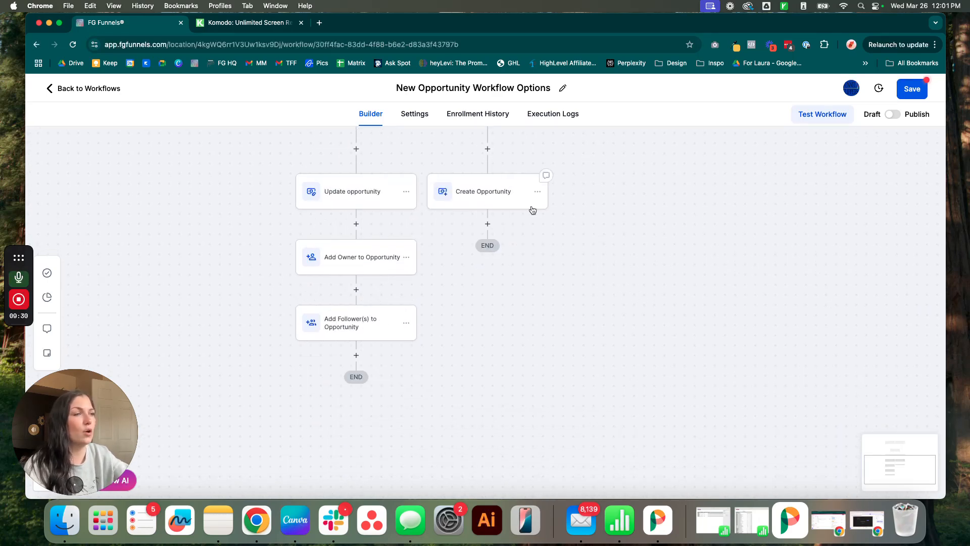
drag(618, 293, 622, 466)
drag(667, 379, 715, 348)
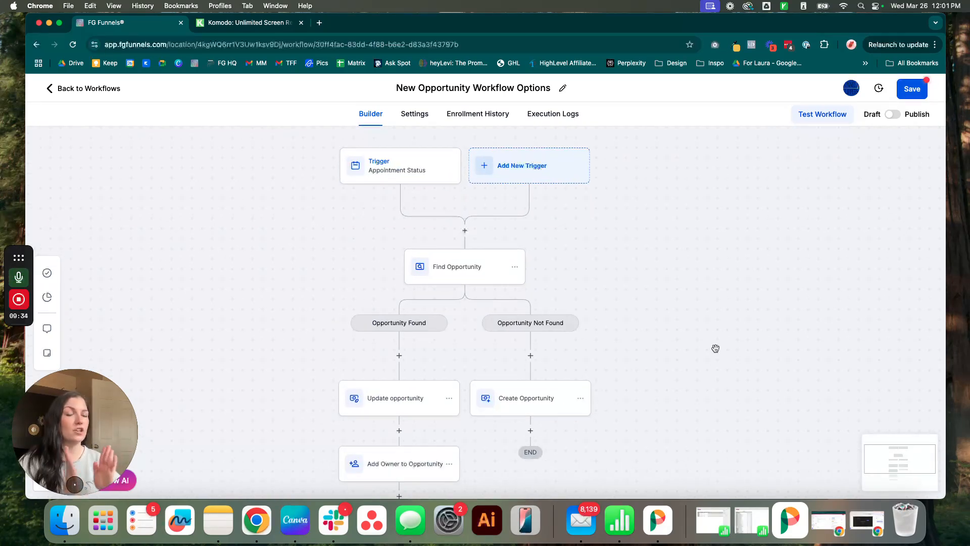